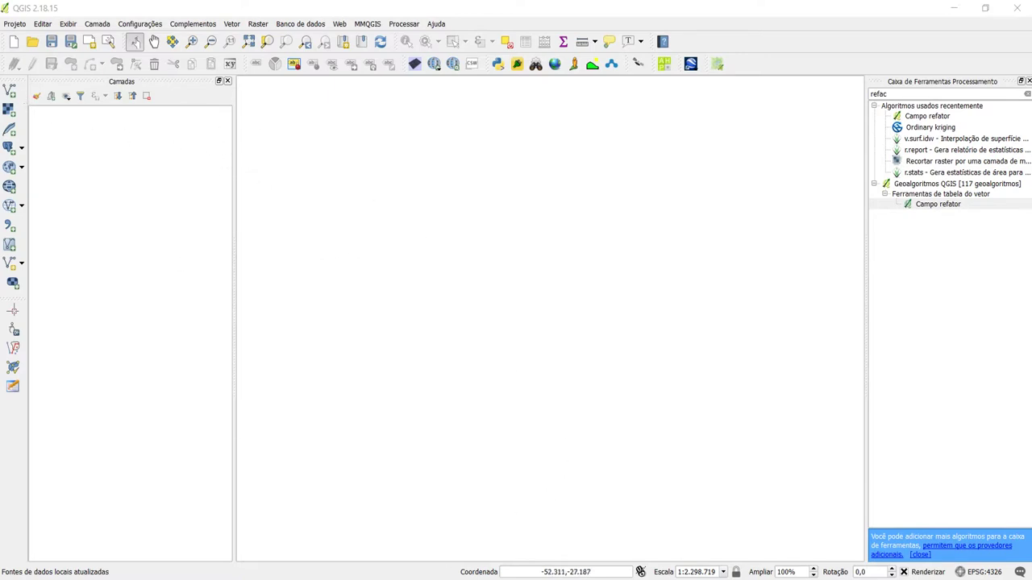
Switch to the arquivosqgis folder in File Explorer and open arquivo_teste.csv in Excel.
mouse_move(314, 579)
left_click(432, 525)
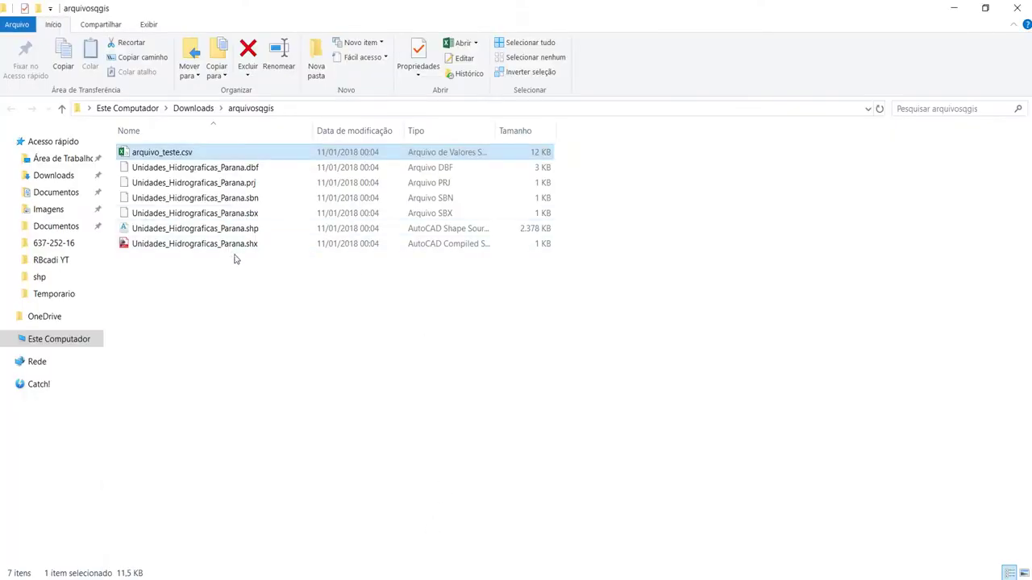
left_click(266, 289)
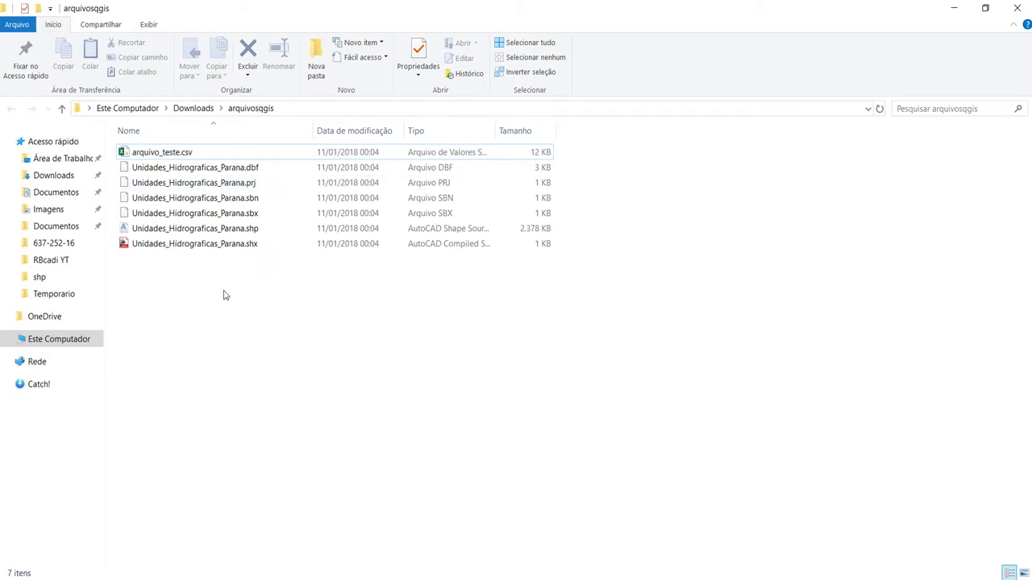
double_click(179, 154)
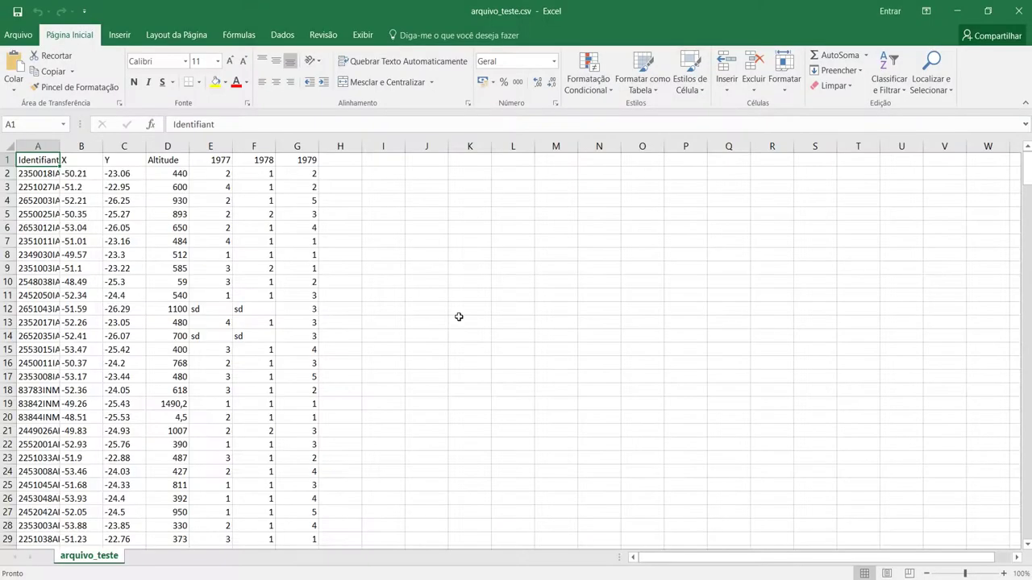
Auto-fit the width of the Identifiant column and check the full station codes in it.
left_click(327, 268)
left_click(140, 214)
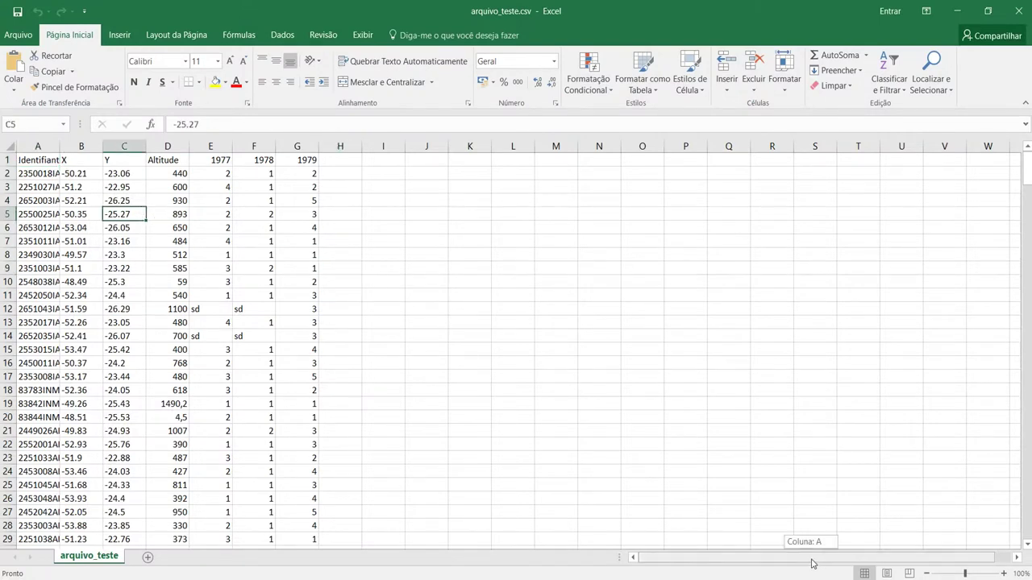
left_click(38, 281)
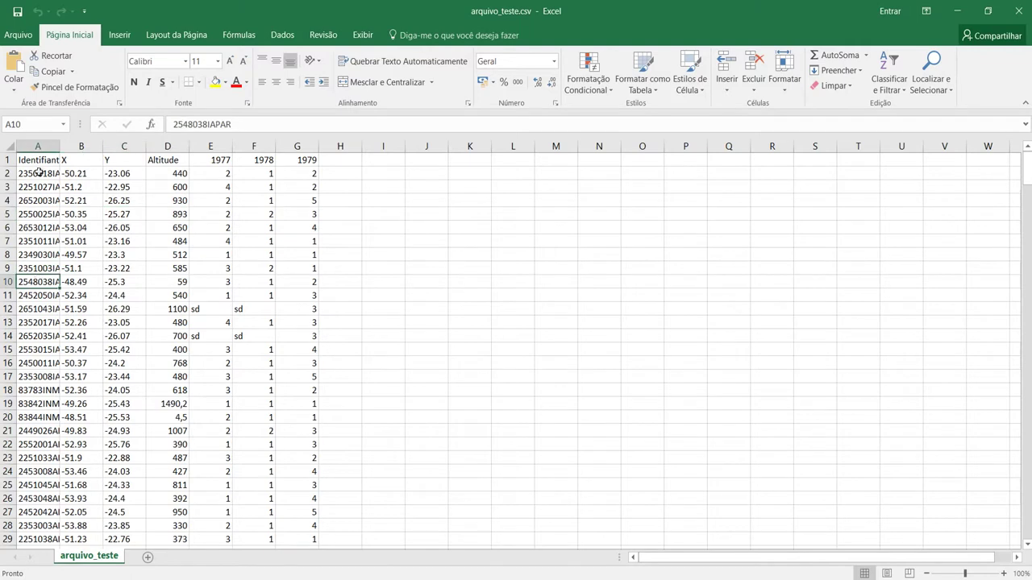
double_click(60, 146)
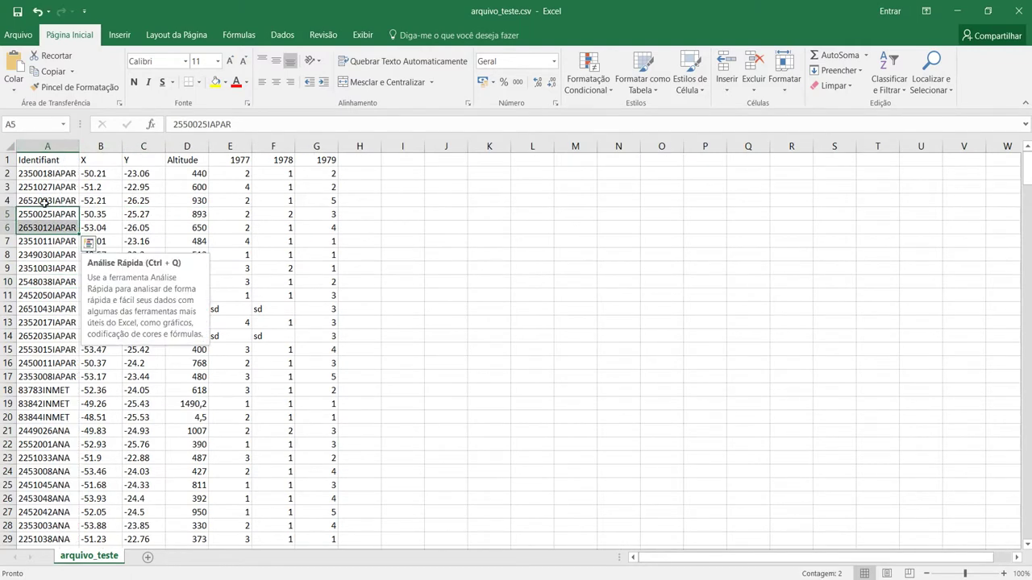
left_click(43, 174)
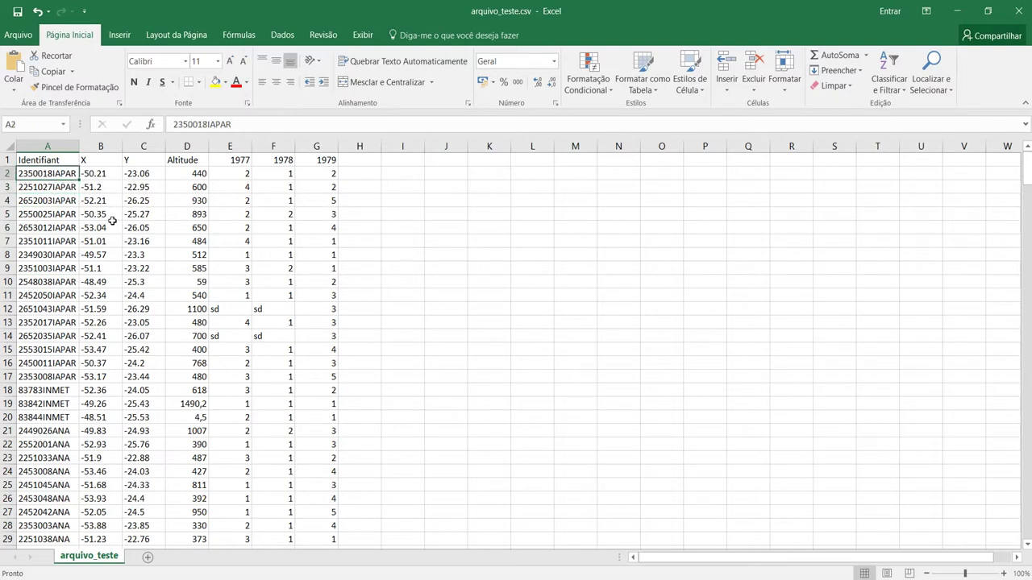
Examine the X and Y coordinates, the altitude and the yearly value columns of the station table.
left_click(94, 159)
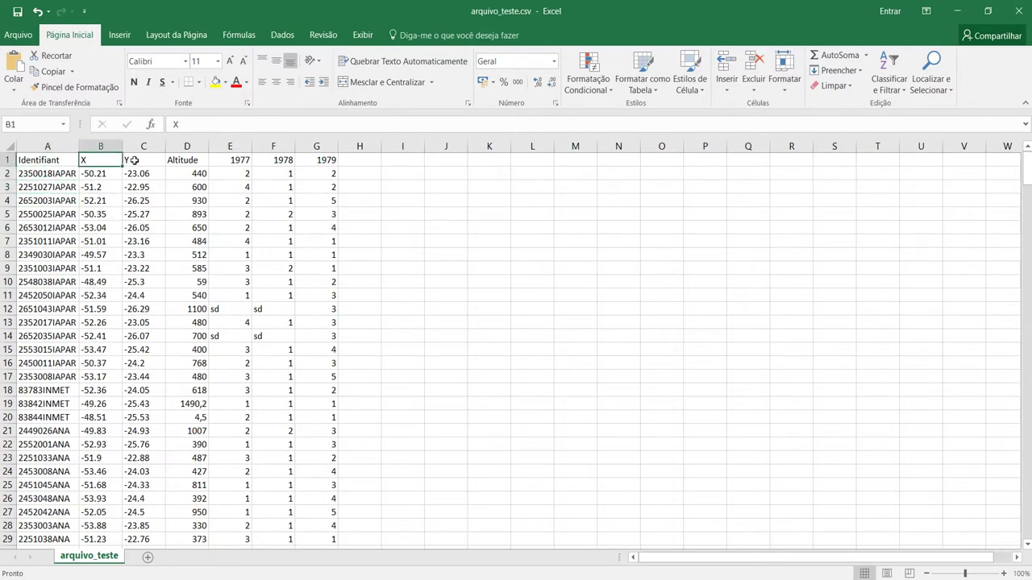
left_click(98, 176)
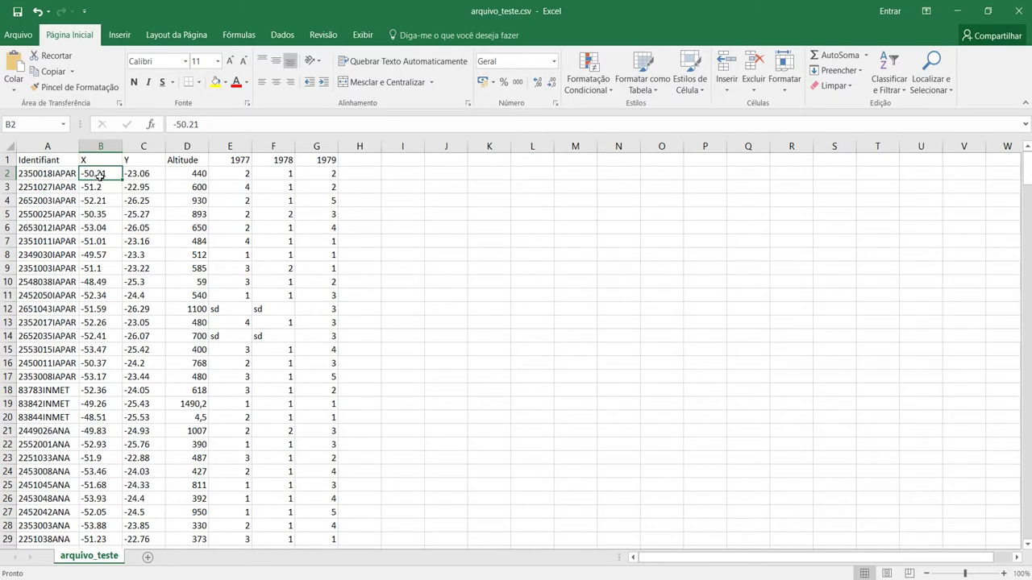
left_click(133, 173)
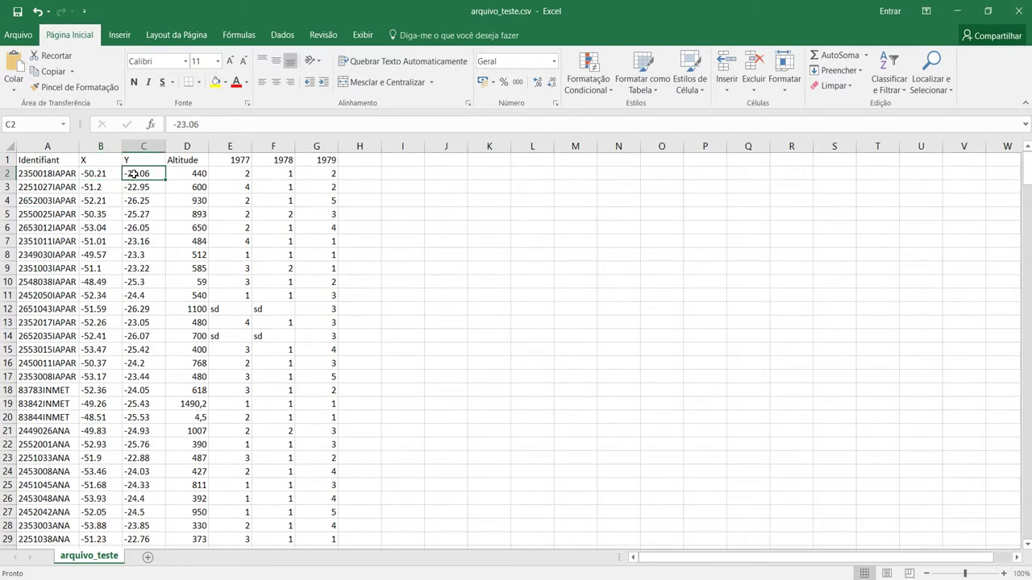
left_click(105, 174)
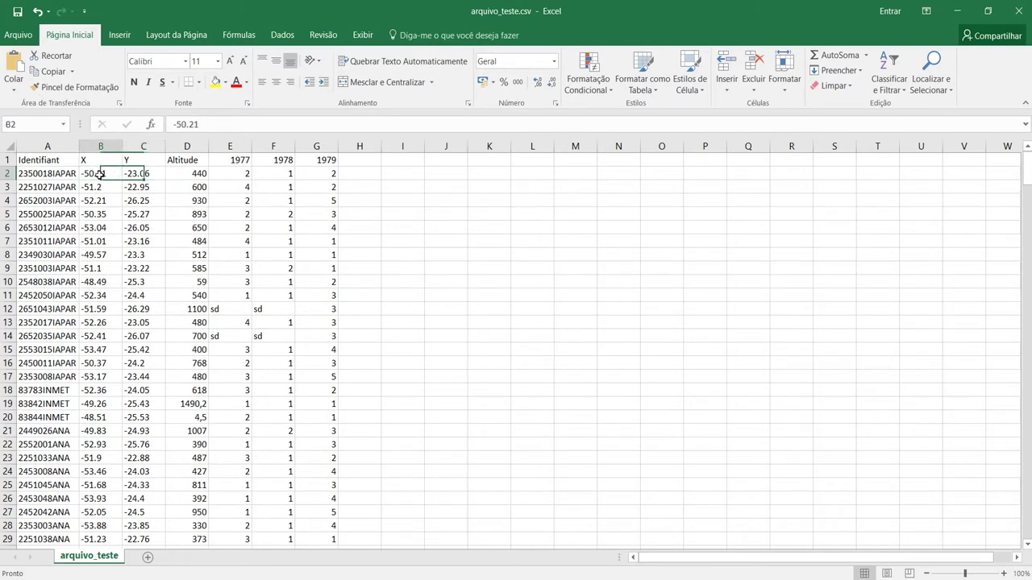
left_click(170, 174)
left_click(242, 174)
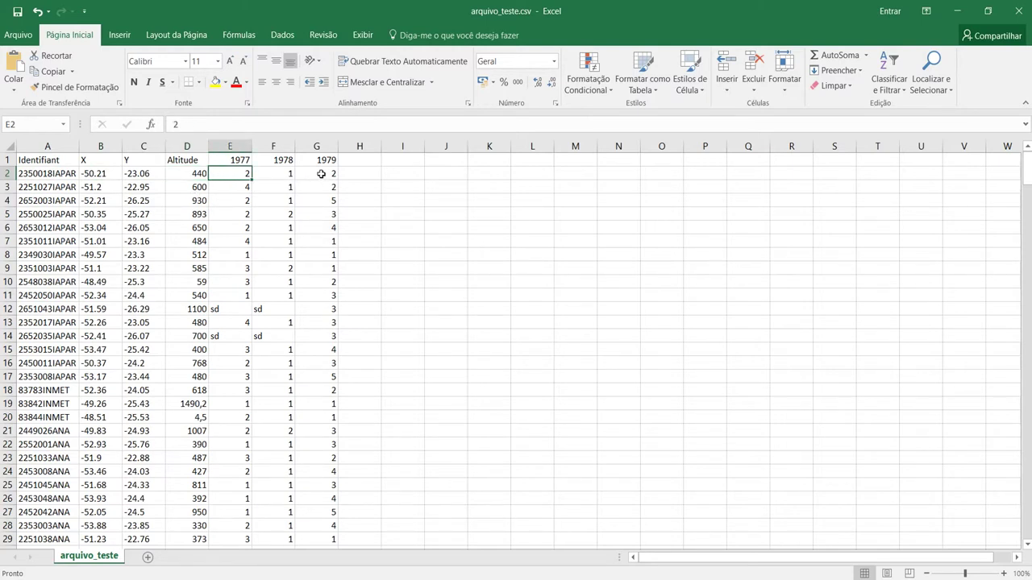
left_click(213, 240)
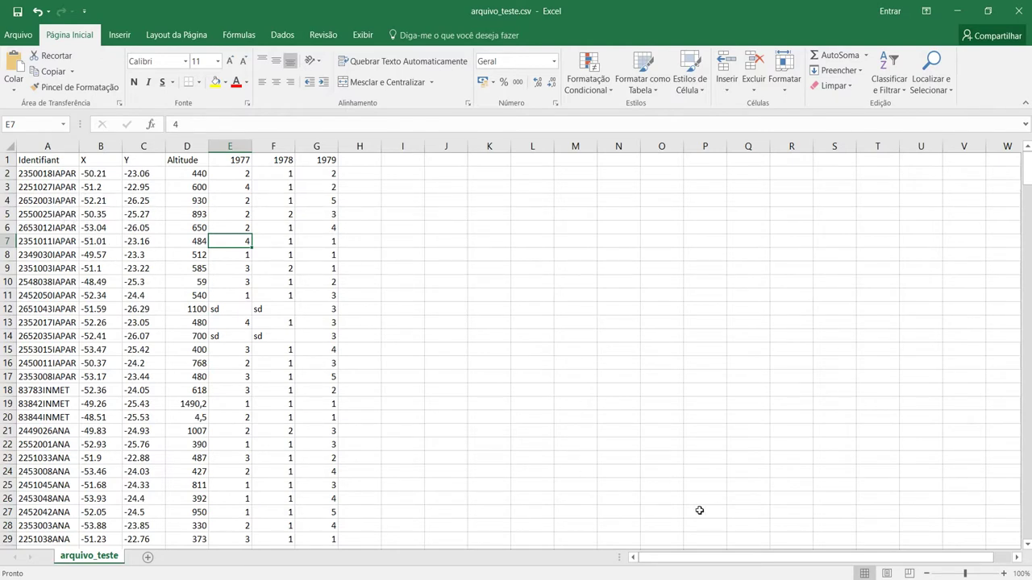
Switch to QGIS and add the shapefile Unidades_Hidrograficas_Parana.shp from the arquivosqgis folder as a vector layer.
key("alt+Tab")
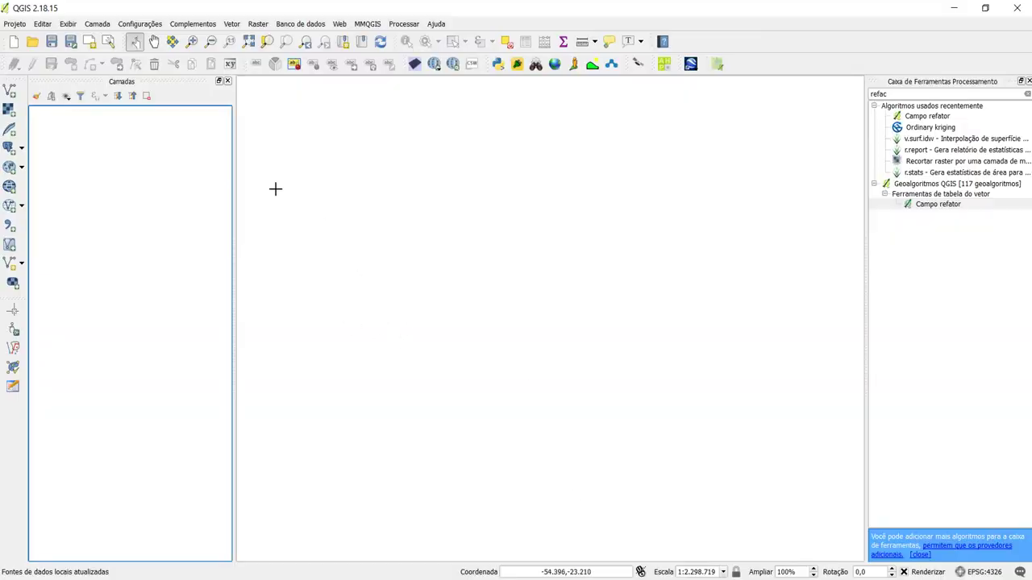
left_click(9, 90)
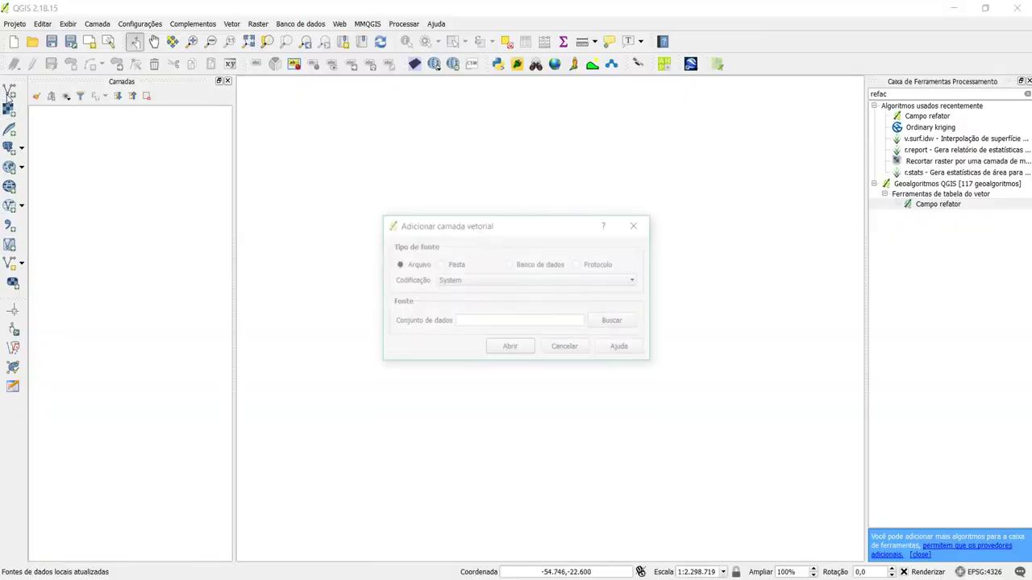
left_click(611, 321)
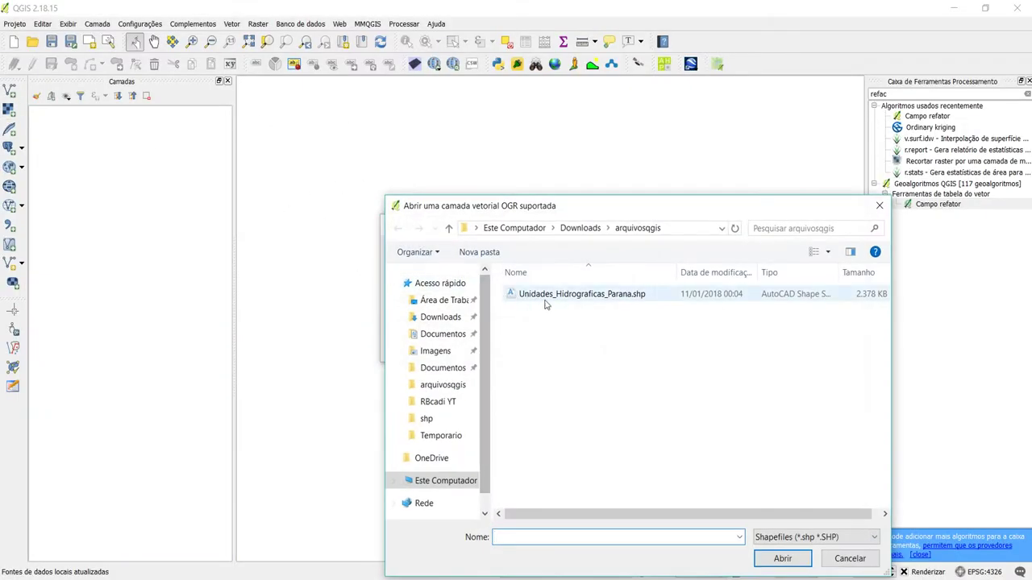
double_click(600, 296)
left_click(519, 347)
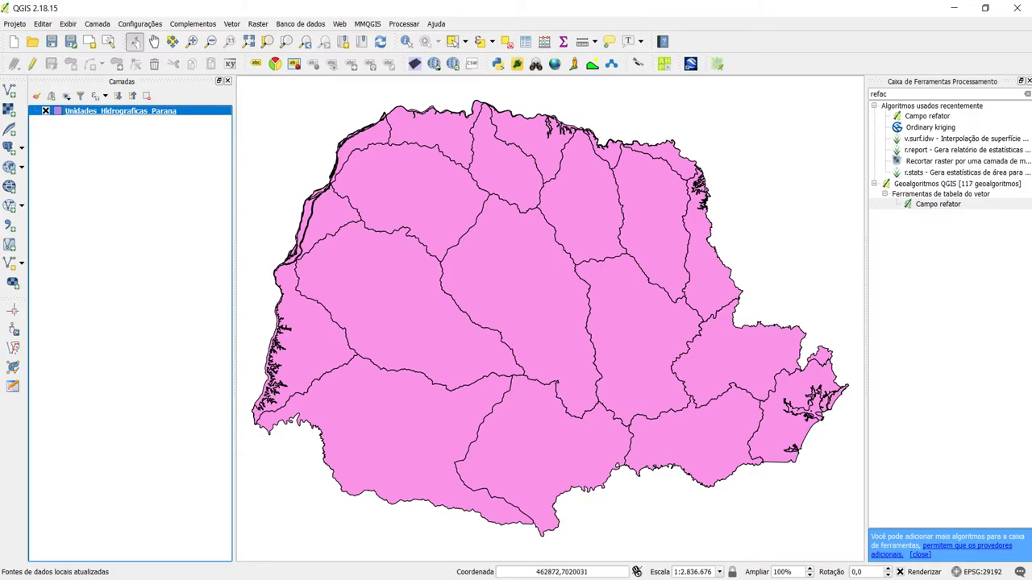
Switch back to Excel and close arquivo_teste.csv without saving the changes.
key("alt+Tab")
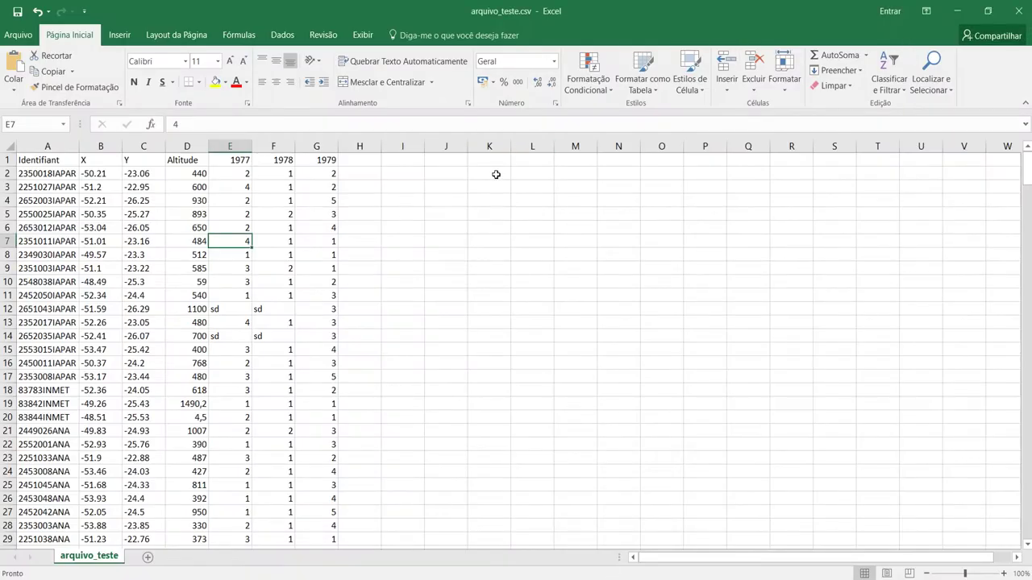
left_click(1019, 9)
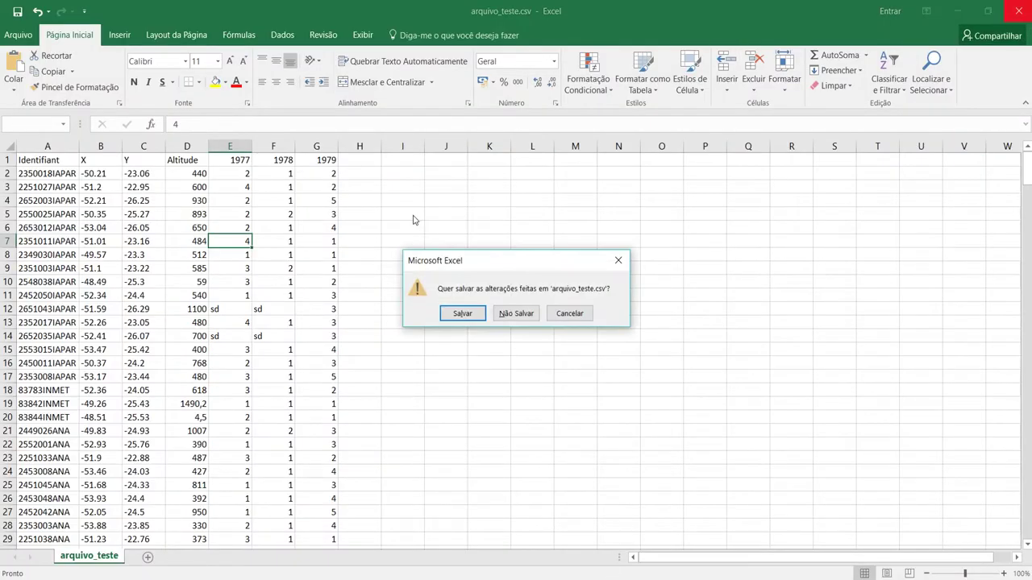
left_click(508, 314)
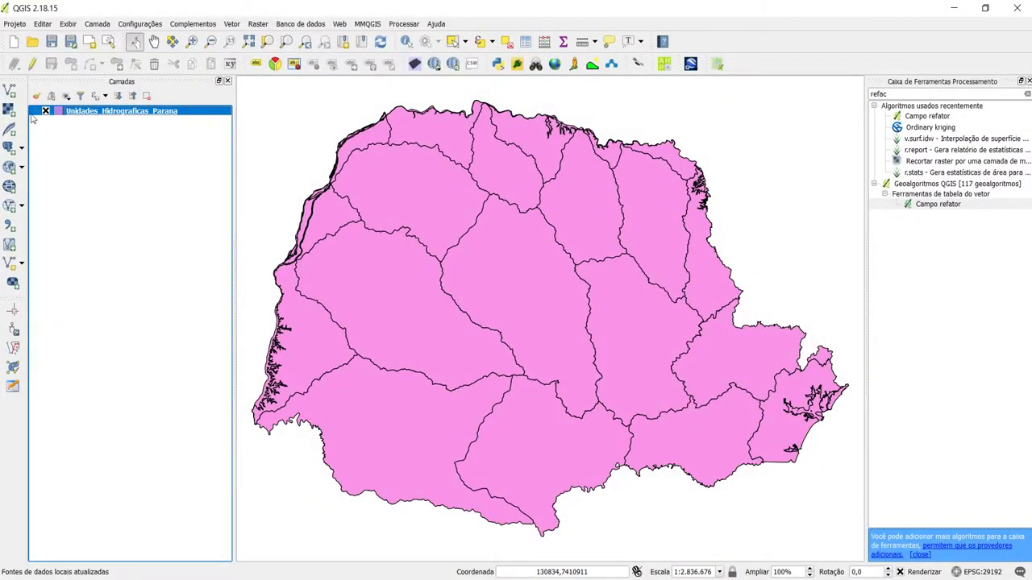
Start a new delimited text layer in QGIS and choose arquivo_teste.csv as its input file.
left_click(22, 266)
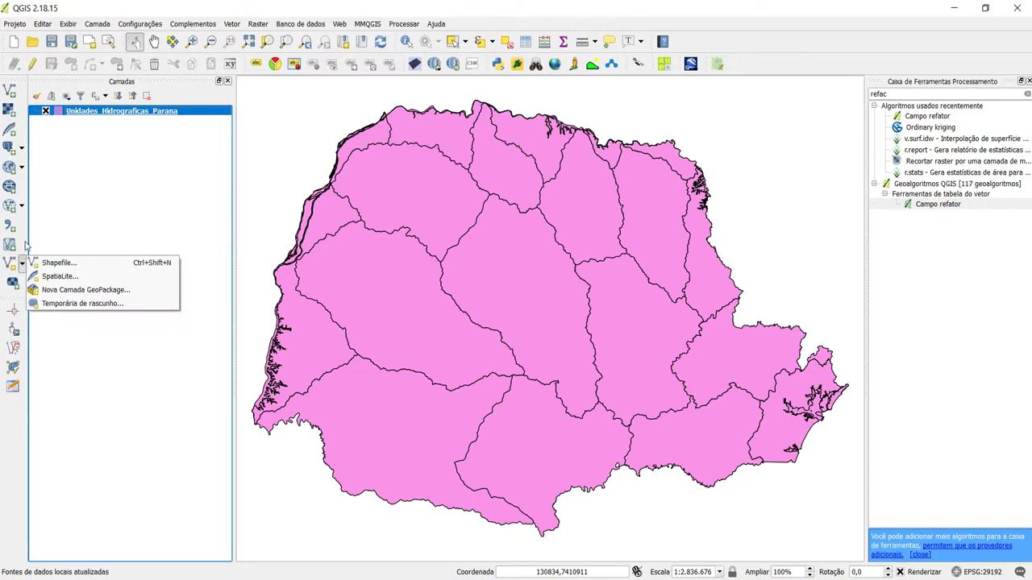
left_click(15, 227)
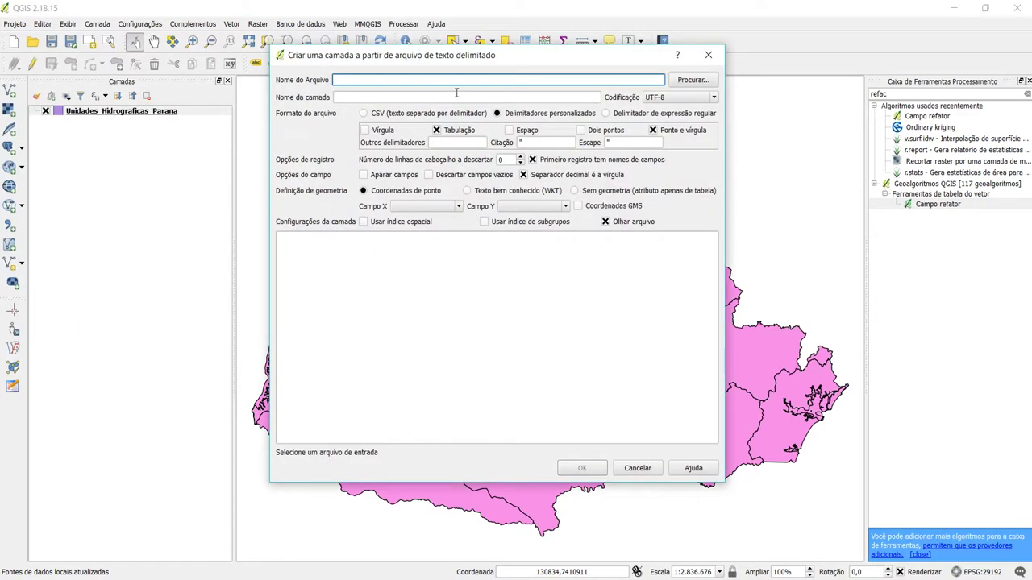
left_click_drag(381, 60, 376, 70)
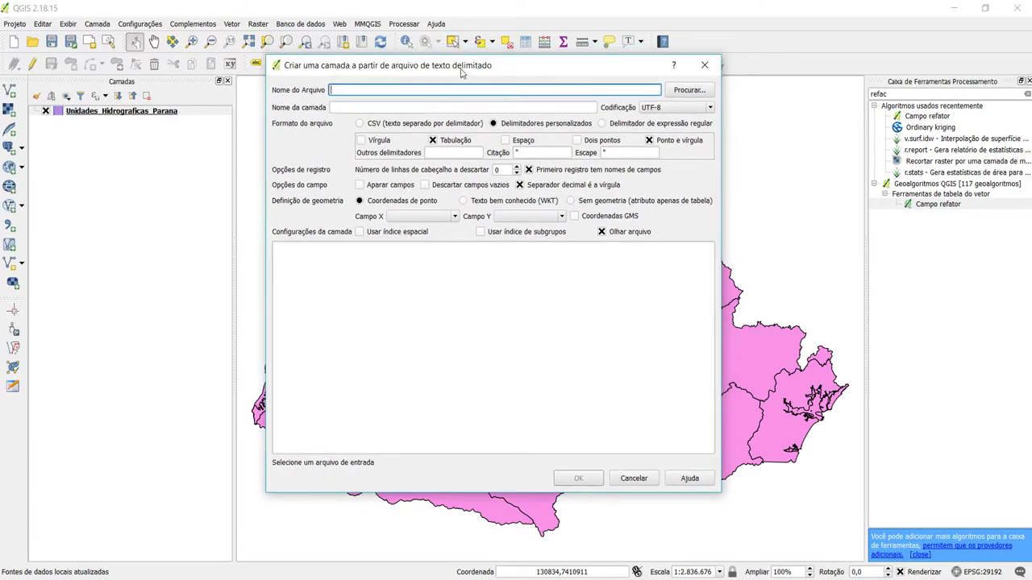
left_click(695, 91)
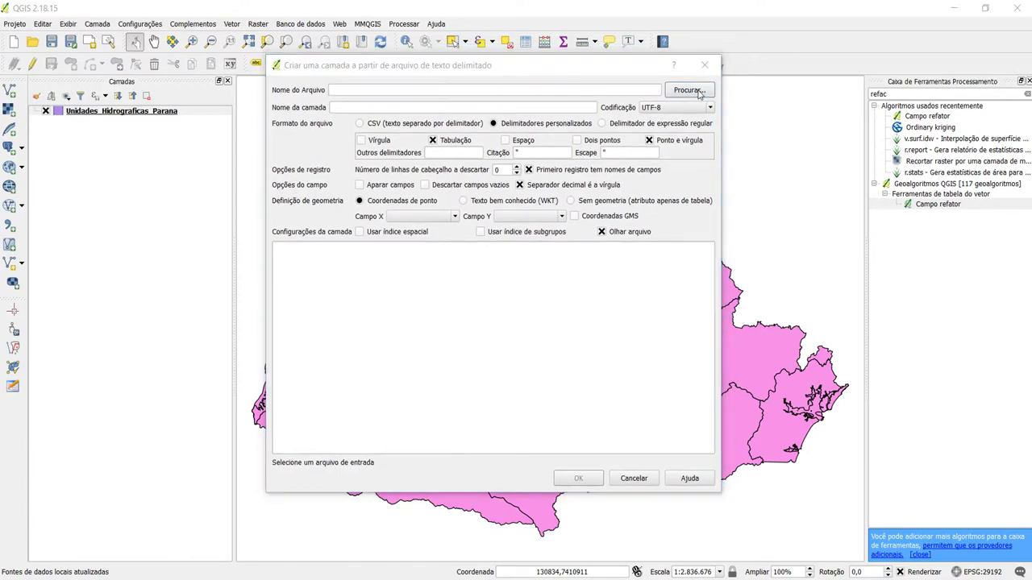
left_click(439, 177)
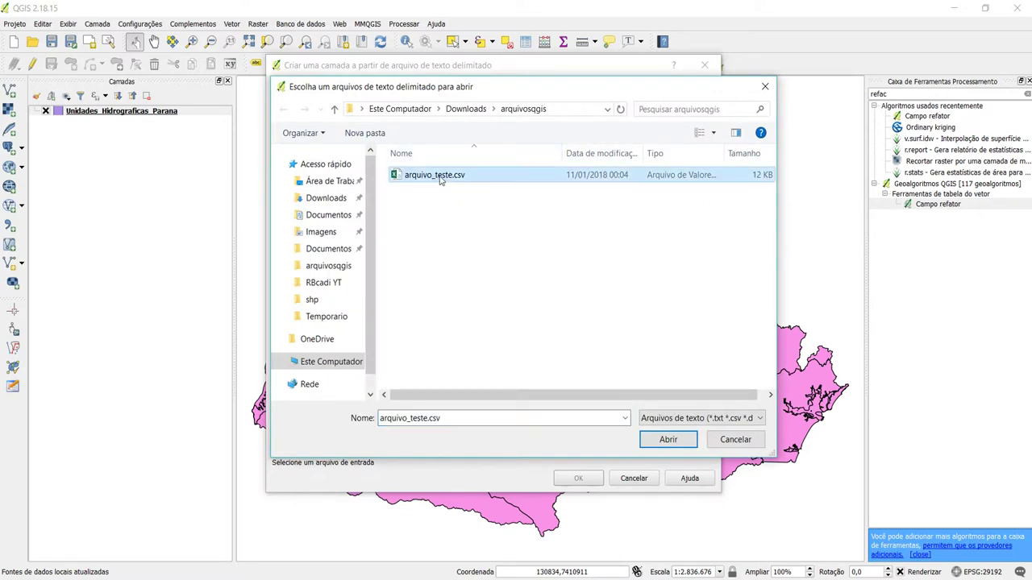
double_click(434, 178)
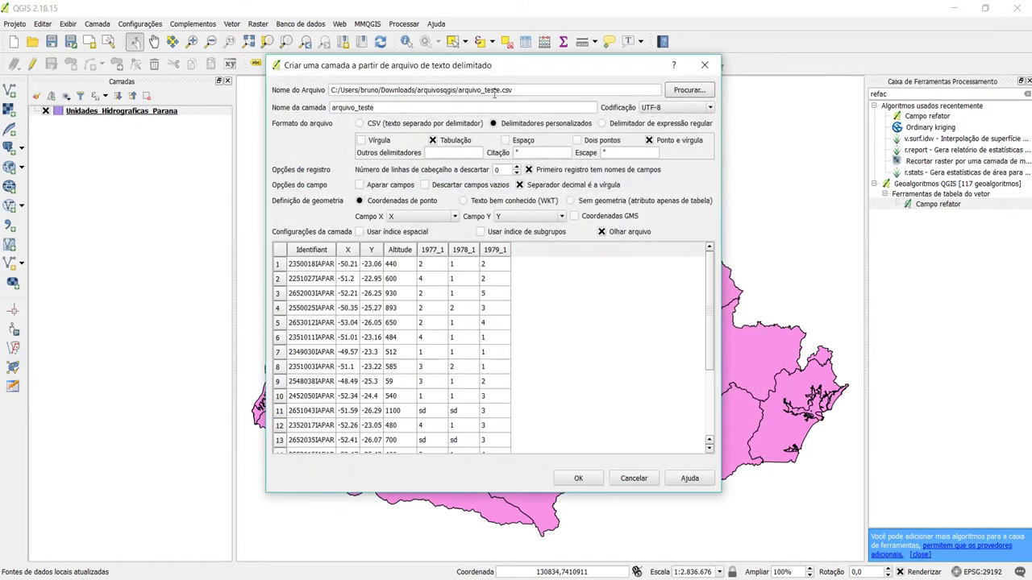
Look through the sample rows of the delimited text preview to check how the fields are split.
scroll(352, 332, "down", 3)
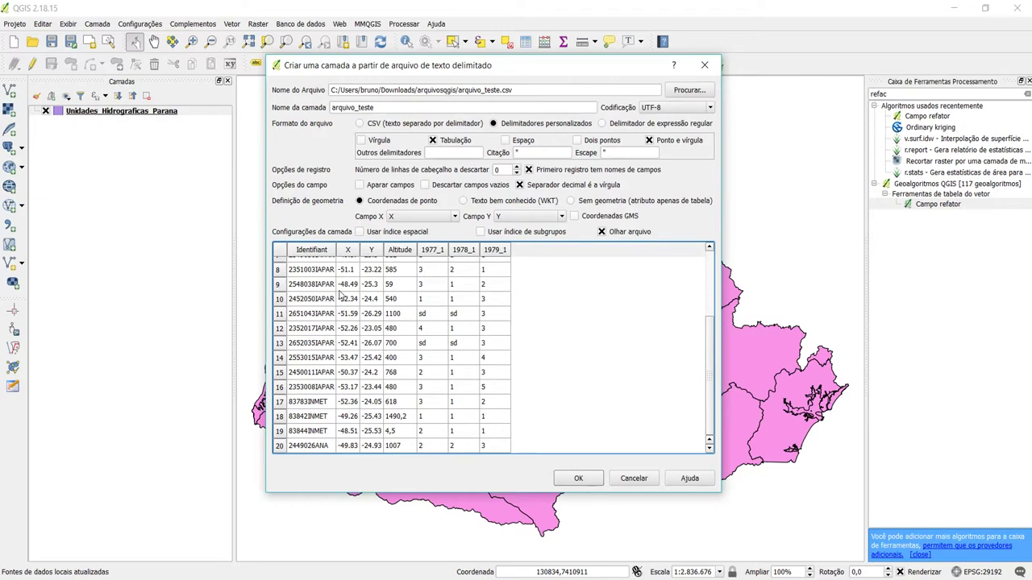
scroll(332, 311, "up", 3)
scroll(334, 318, "down", 3)
scroll(334, 318, "up", 3)
scroll(335, 326, "down", 3)
scroll(319, 399, "up", 3)
scroll(327, 364, "down", 3)
scroll(327, 363, "up", 3)
scroll(326, 355, "down", 3)
scroll(325, 347, "up", 3)
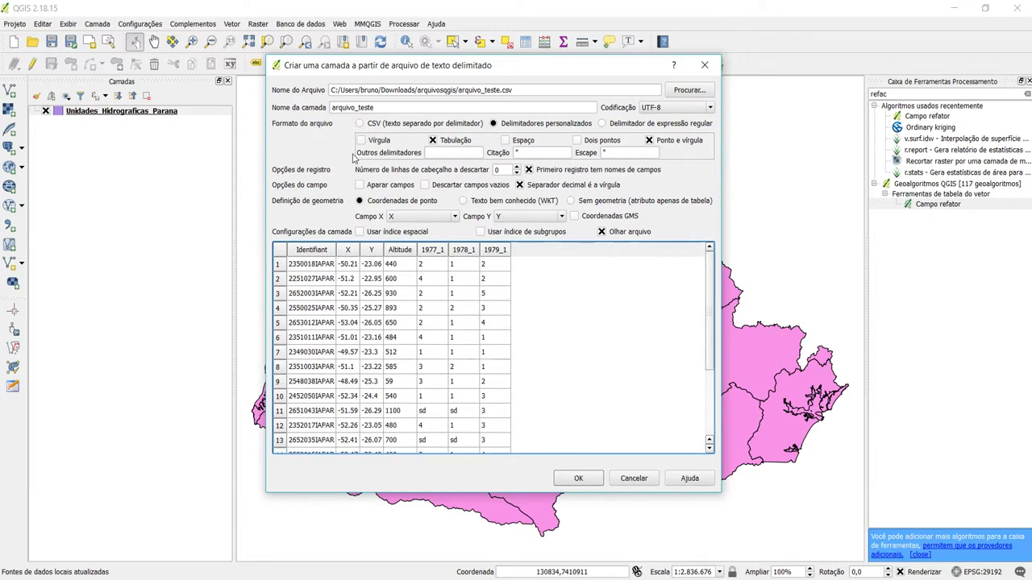
Compare the preview with the CSV format and without the semicolon delimiter, restoring custom delimiters with semicolon enabled.
left_click(372, 128)
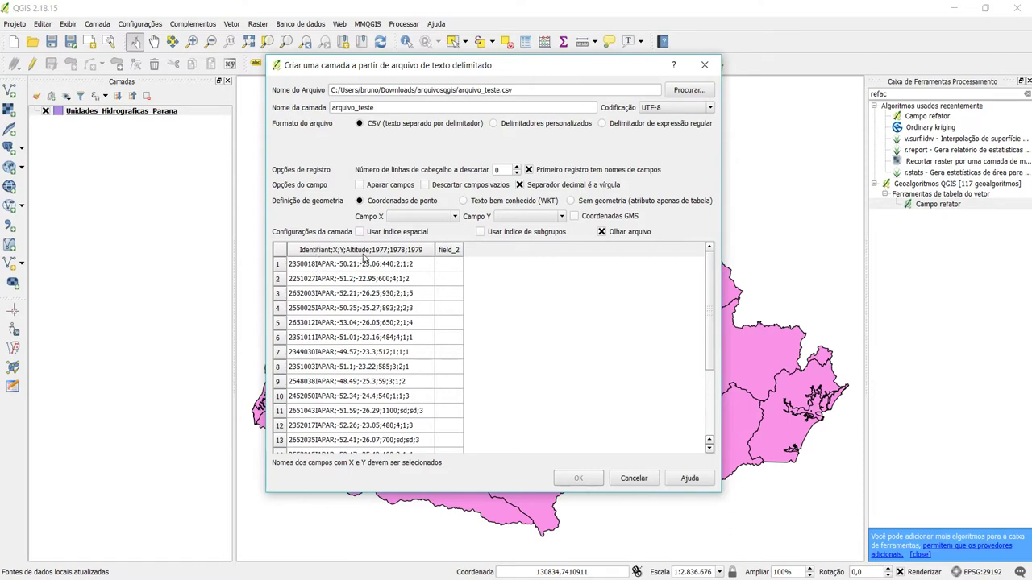
left_click(508, 127)
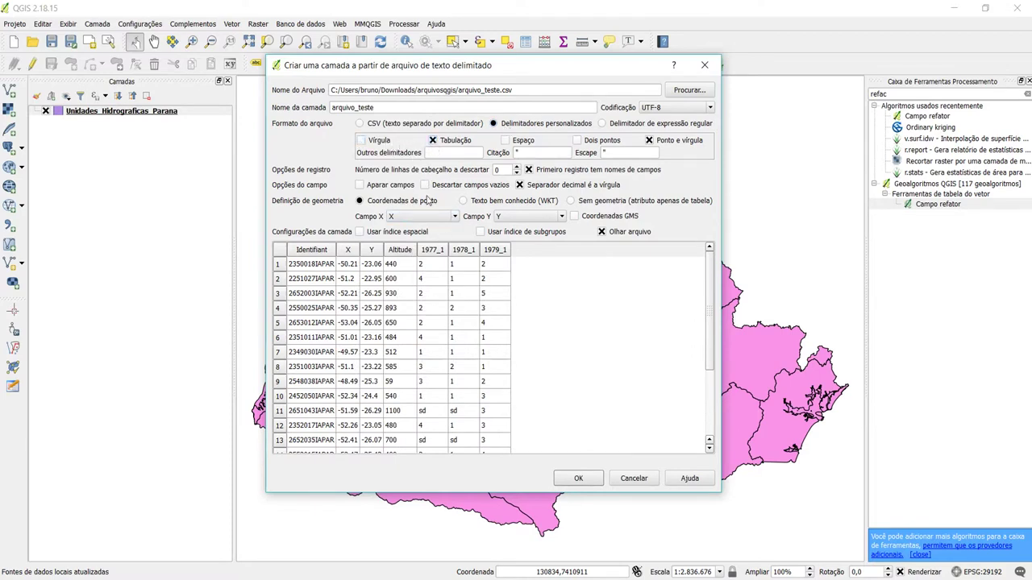
left_click(649, 141)
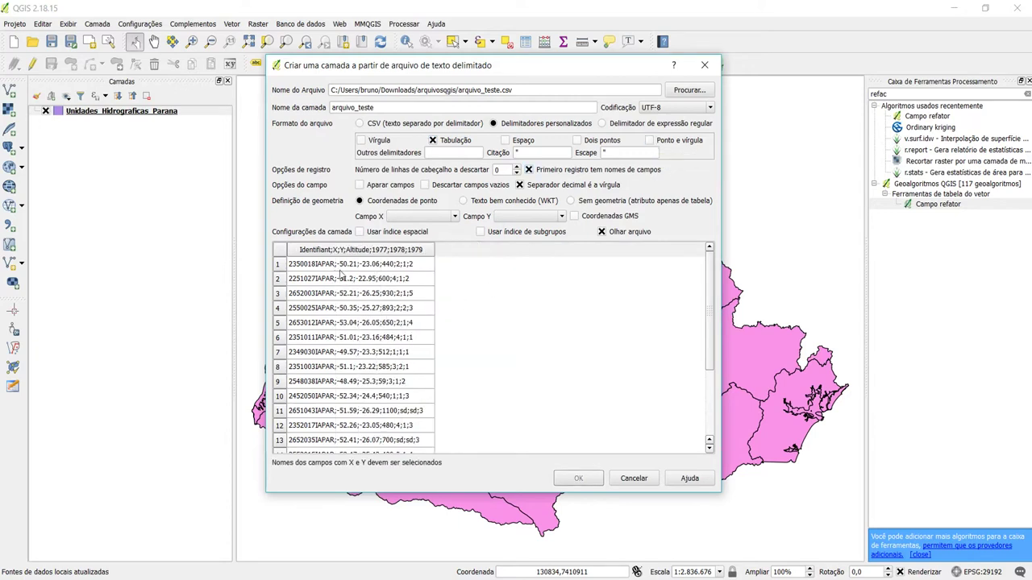
left_click(657, 143)
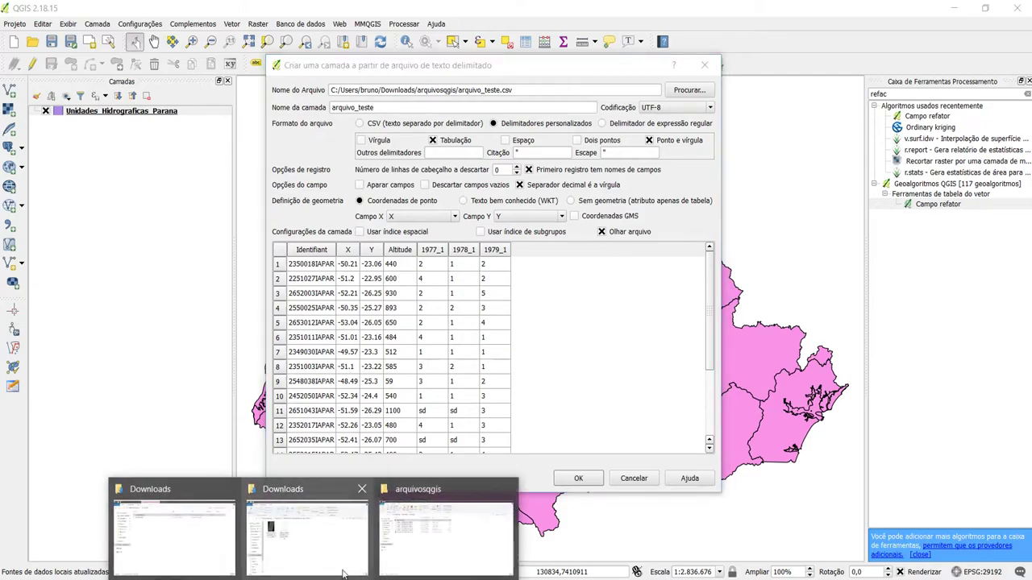
Open arquivo_teste.csv from the arquivosqgis folder in Notepad, check which character separates the fields, and close it.
left_click(406, 528)
right_click(238, 159)
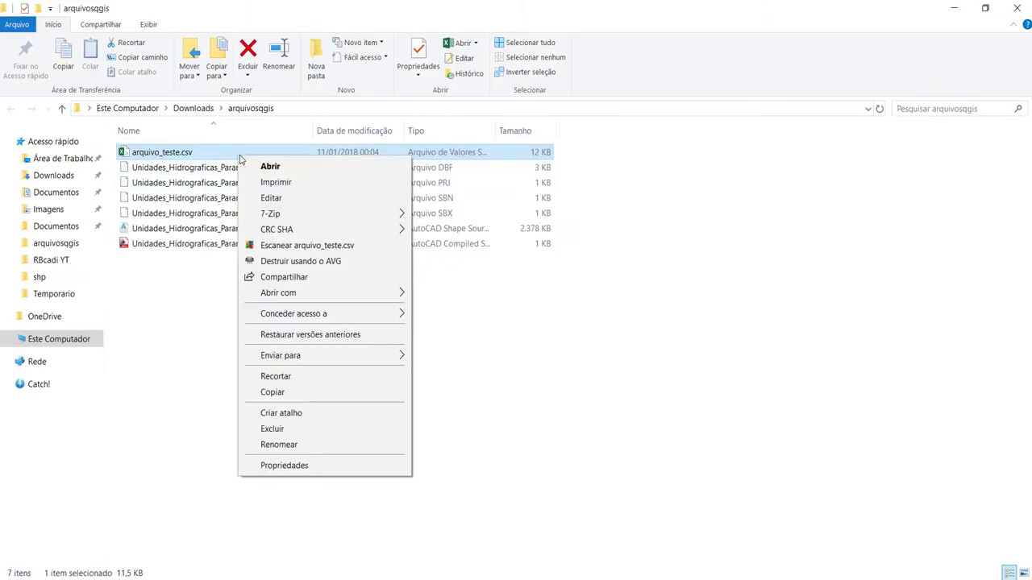
mouse_move(288, 293)
left_click(440, 294)
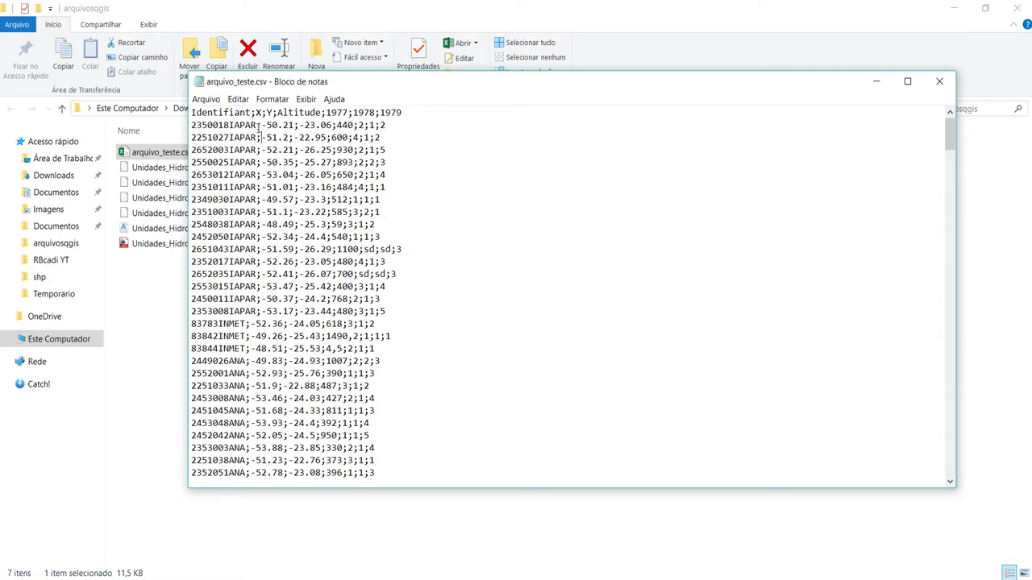
left_click(939, 81)
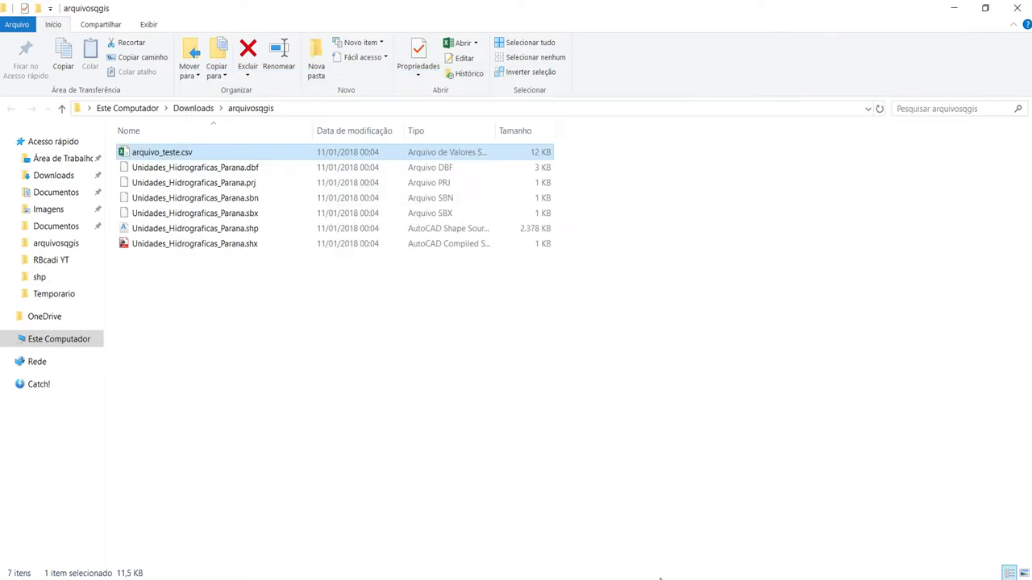
Back in QGIS, keep X and Y as the point coordinate fields and create the arquivo_teste layer from the delimited text.
key("alt+Tab")
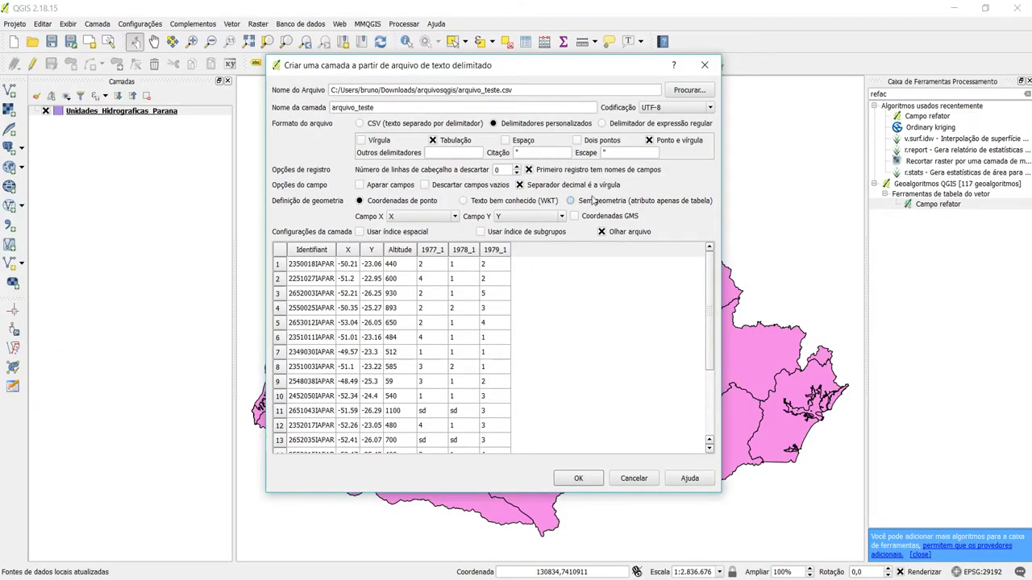
left_click(410, 218)
left_click(412, 237)
left_click(524, 217)
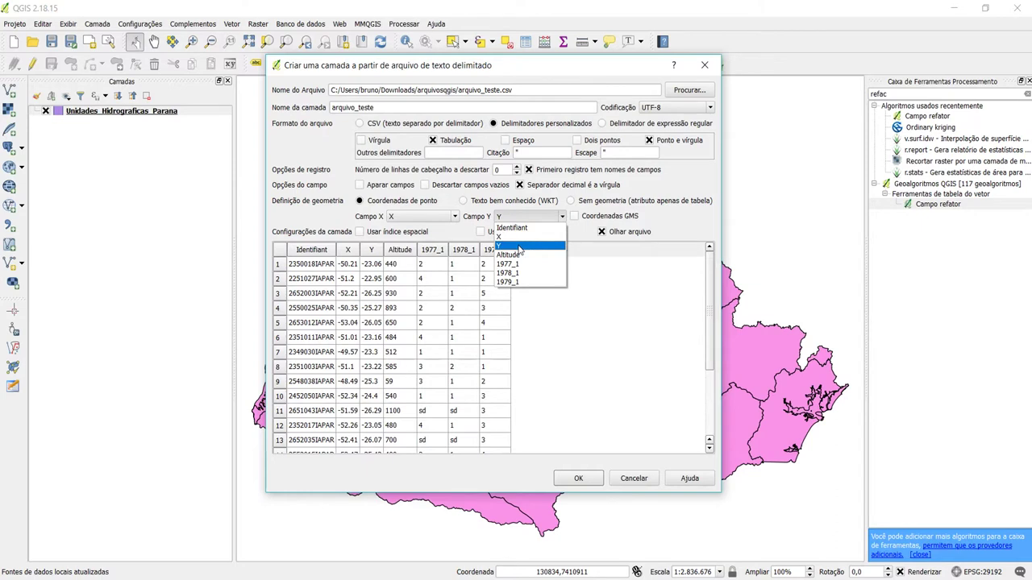
left_click(522, 245)
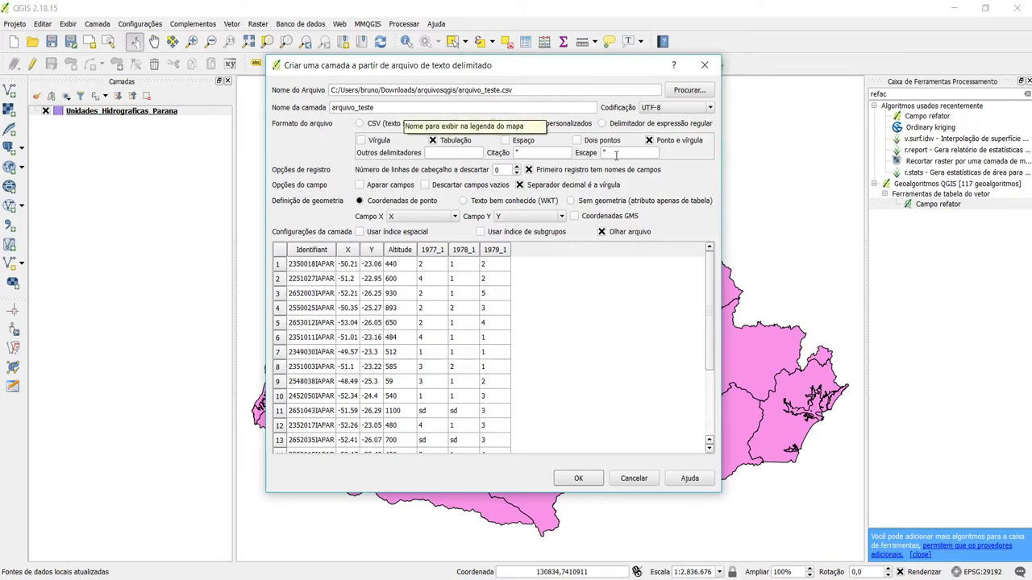
left_click(578, 478)
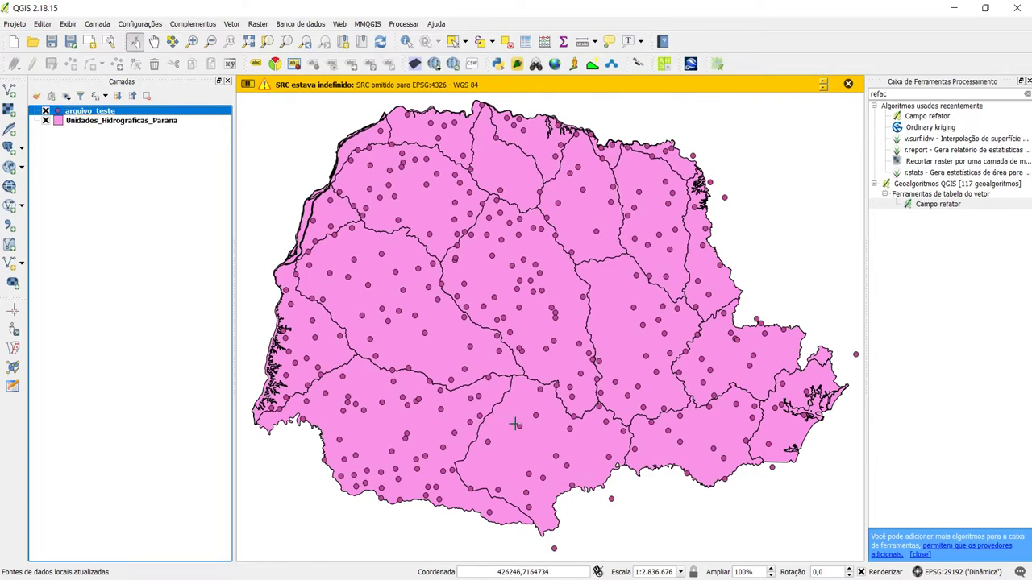
Open the attribute table of the arquivo_teste layer, look through its rows, and close it.
right_click(108, 115)
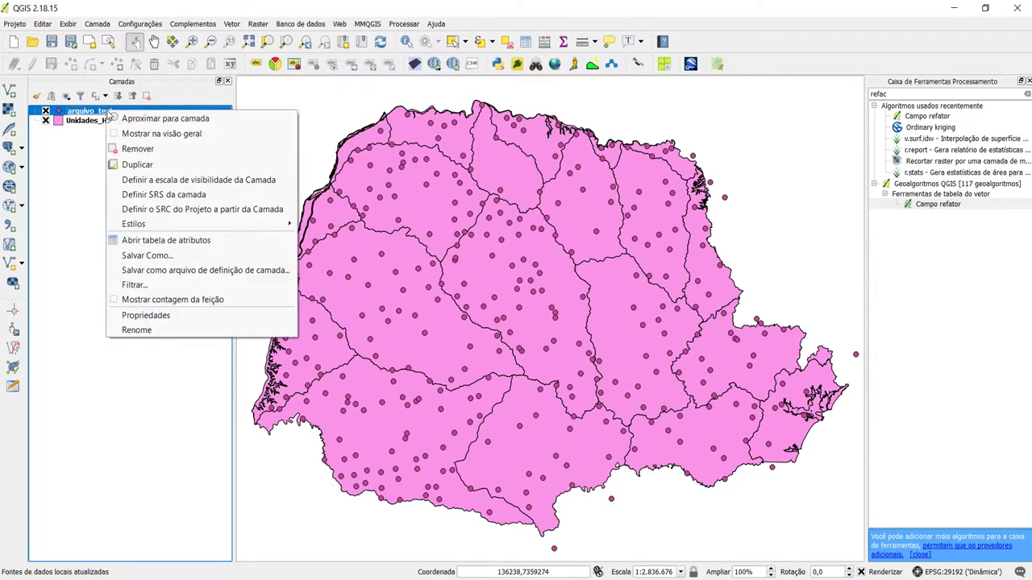
left_click(161, 240)
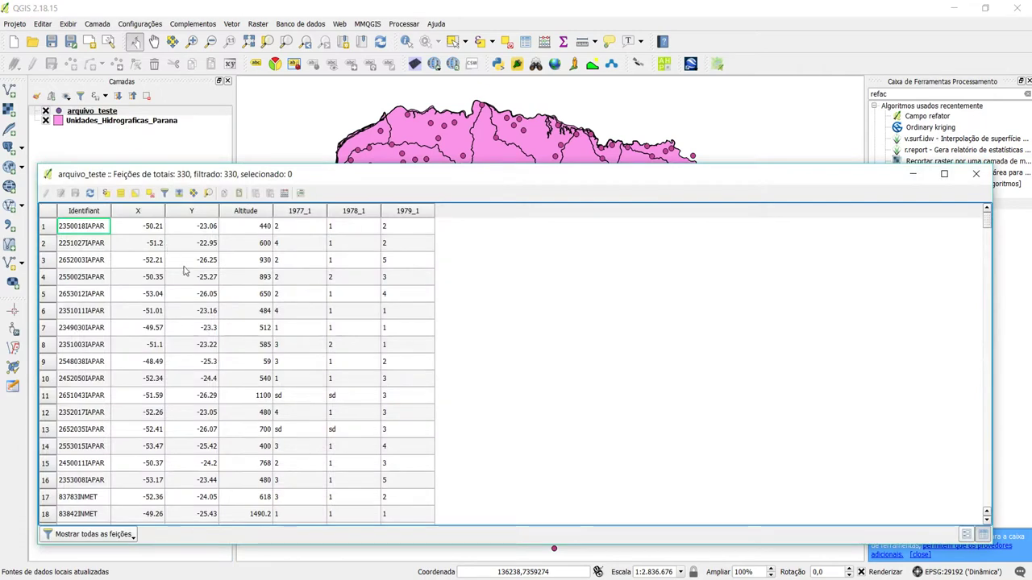
scroll(322, 290, "down", 6)
scroll(242, 291, "up", 6)
scroll(205, 274, "down", 9)
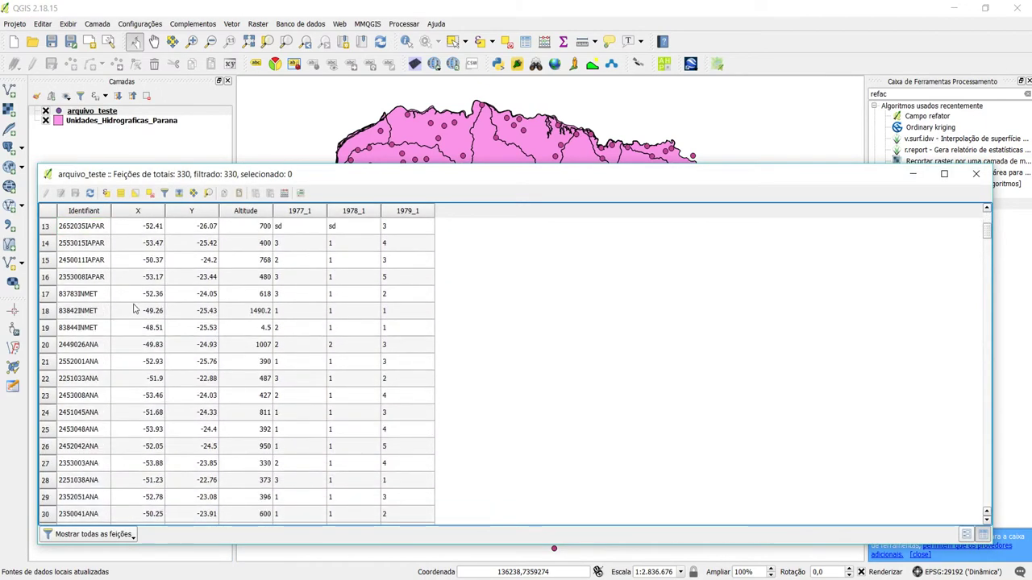
scroll(248, 384, "up", 5)
scroll(241, 379, "up", 1)
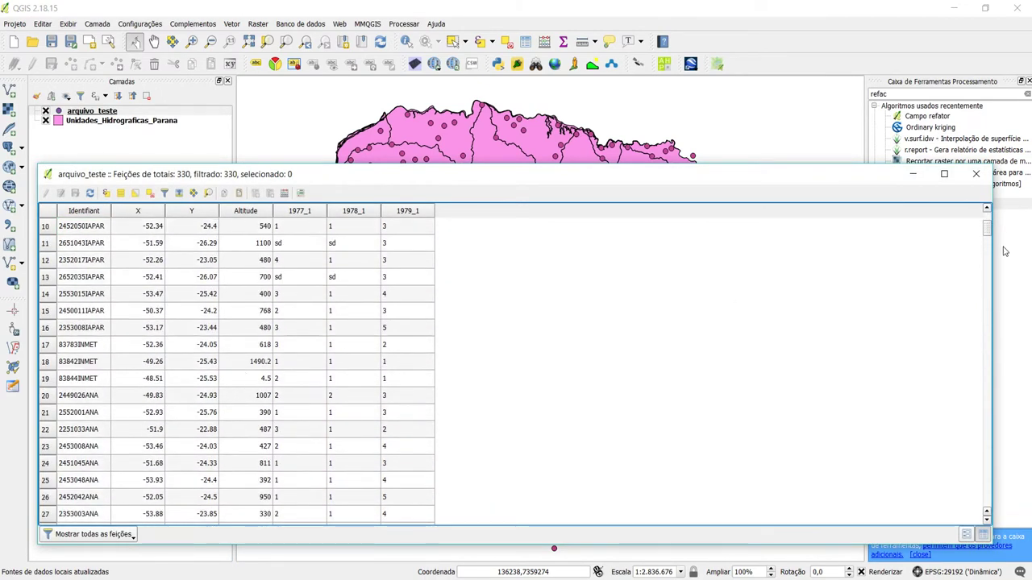
left_click(976, 174)
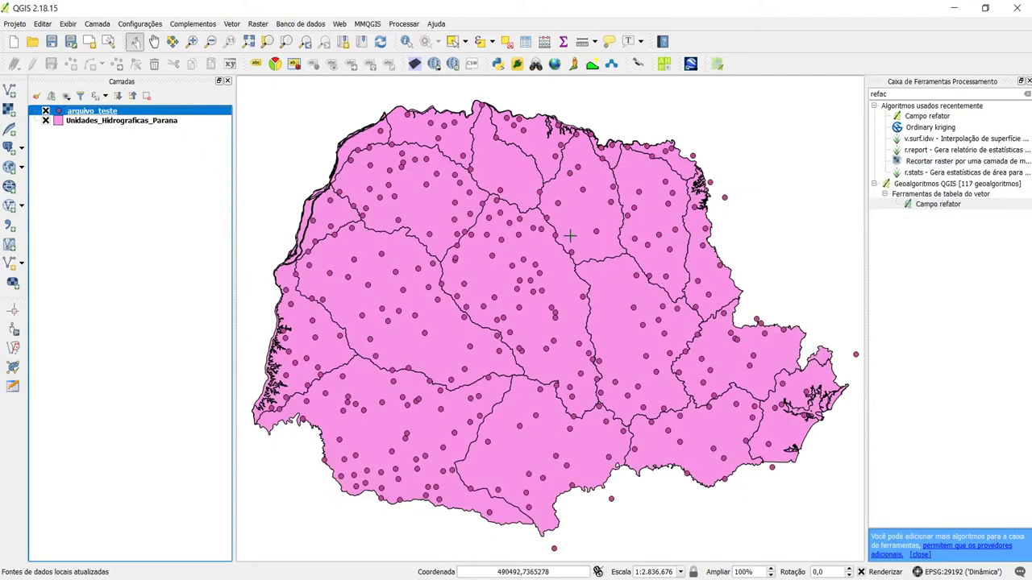
right_click(119, 113)
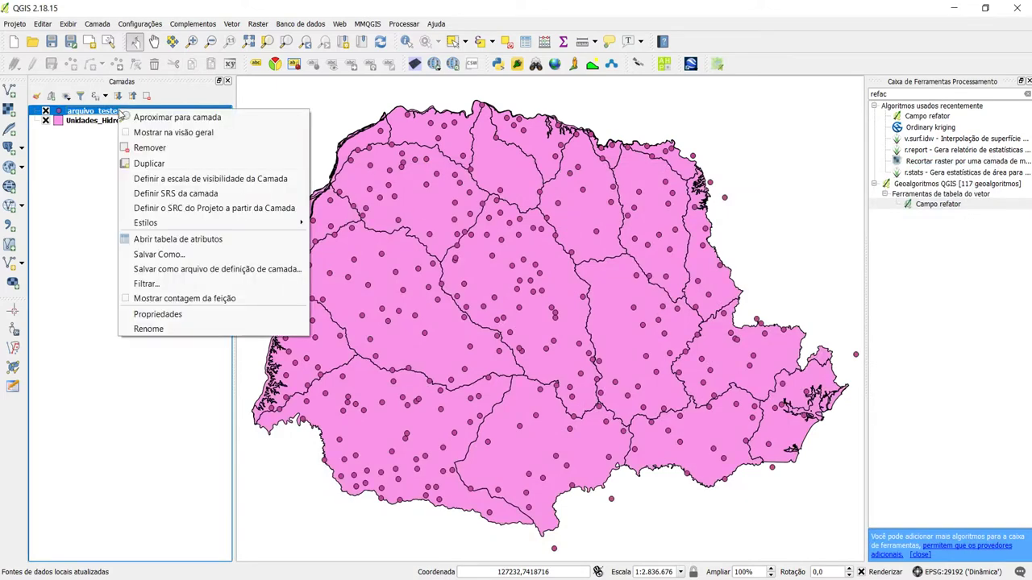
left_click(167, 256)
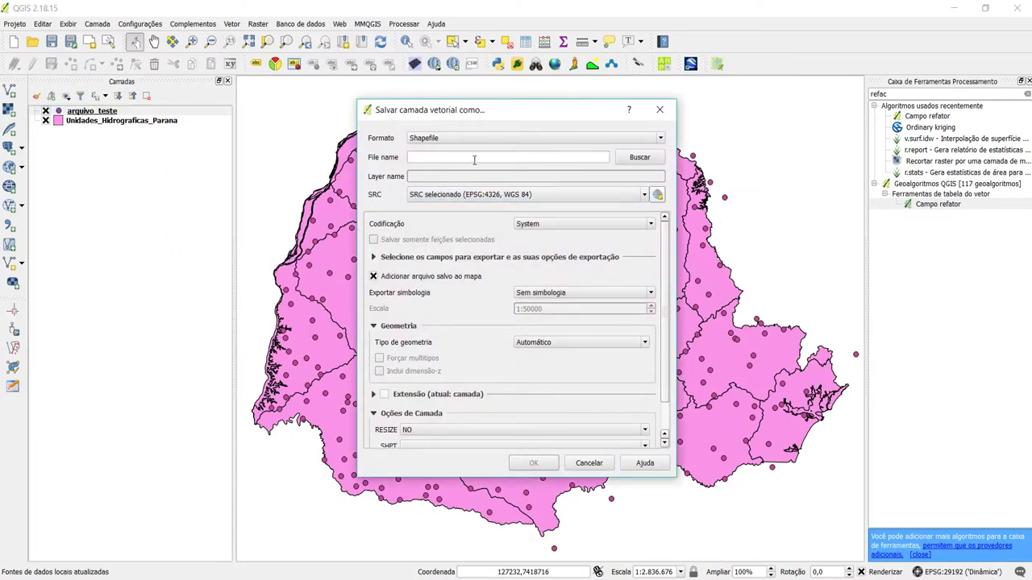
left_click(659, 109)
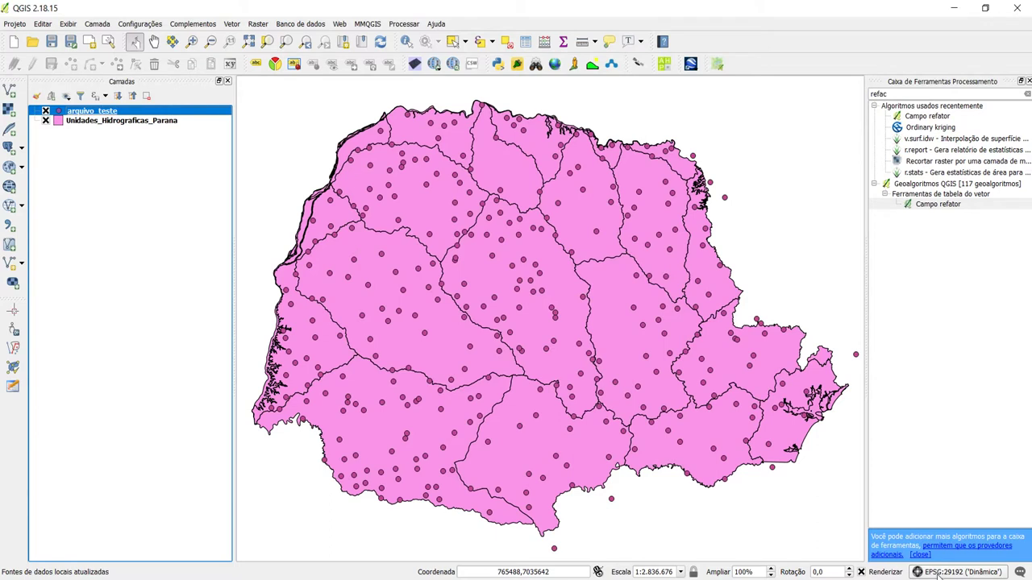
Check the coordinate reference system of the Unidades_Hidrograficas_Parana layer and open the project's CRS properties.
left_click(118, 122)
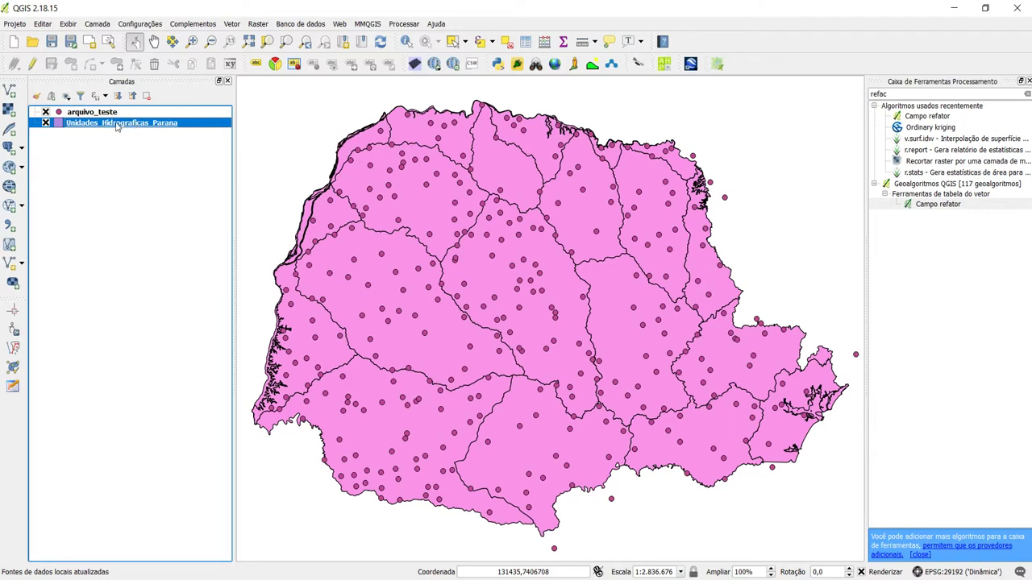
left_click(82, 115)
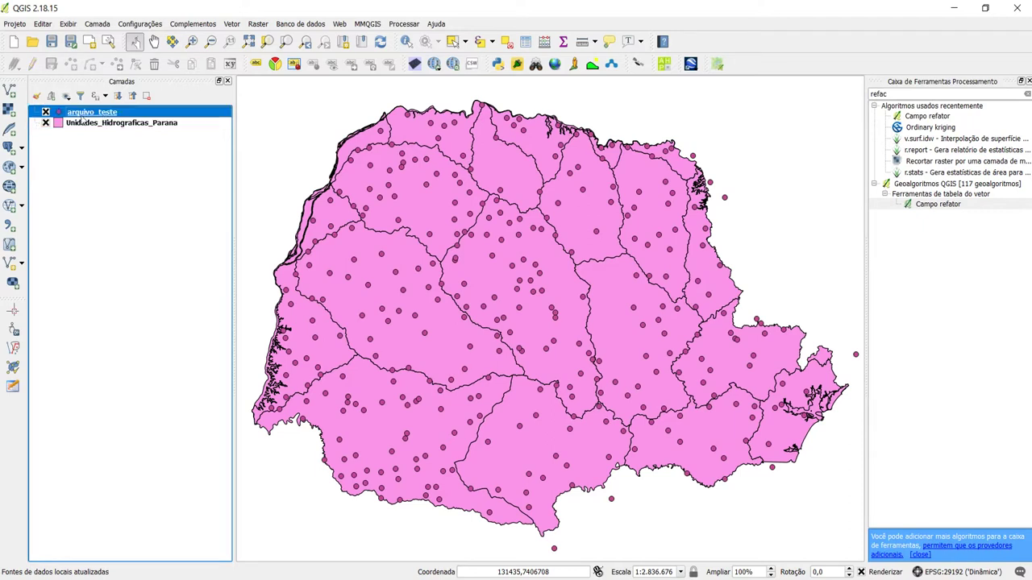
left_click(103, 119)
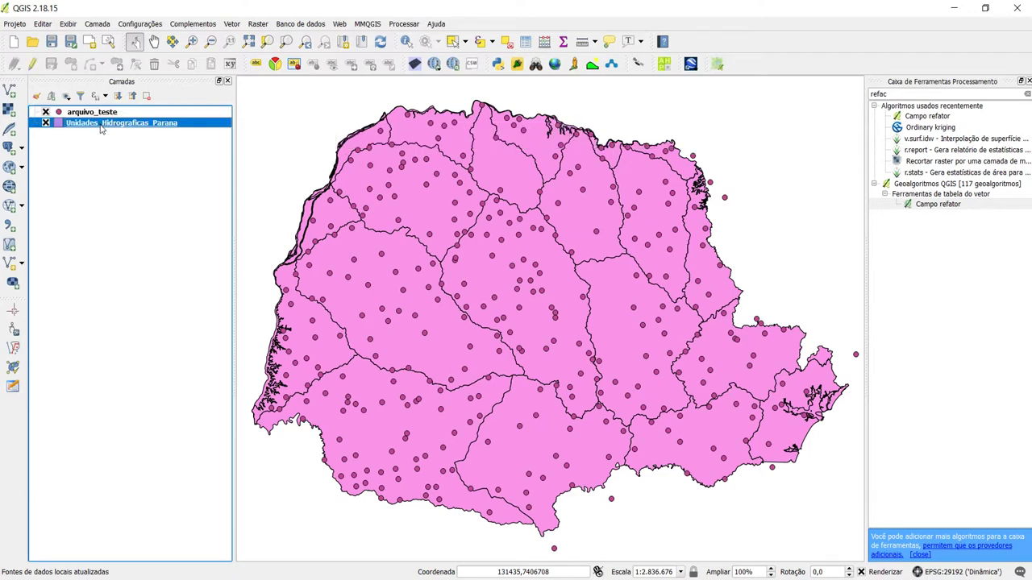
left_click(98, 115)
left_click(95, 125)
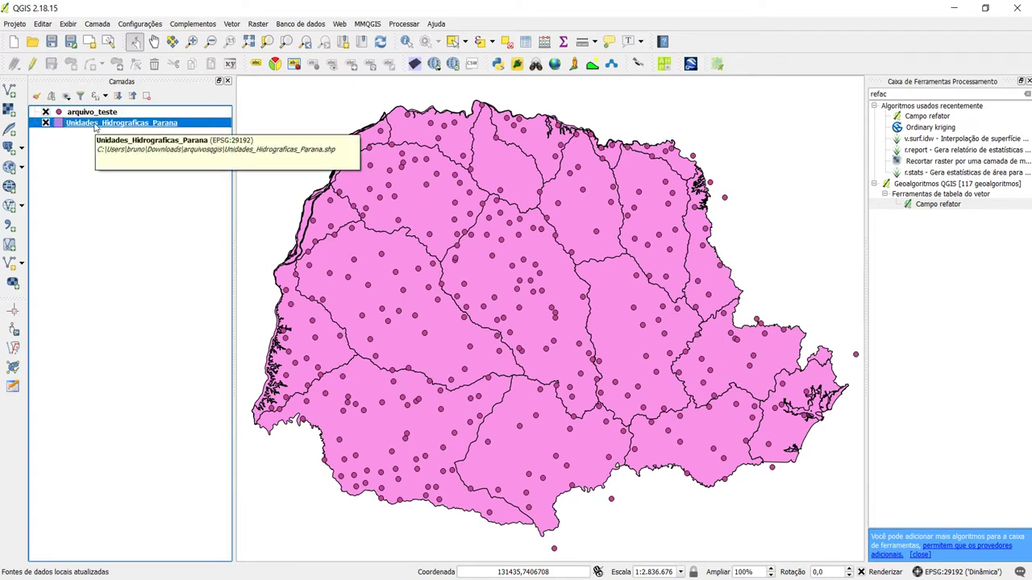
right_click(95, 126)
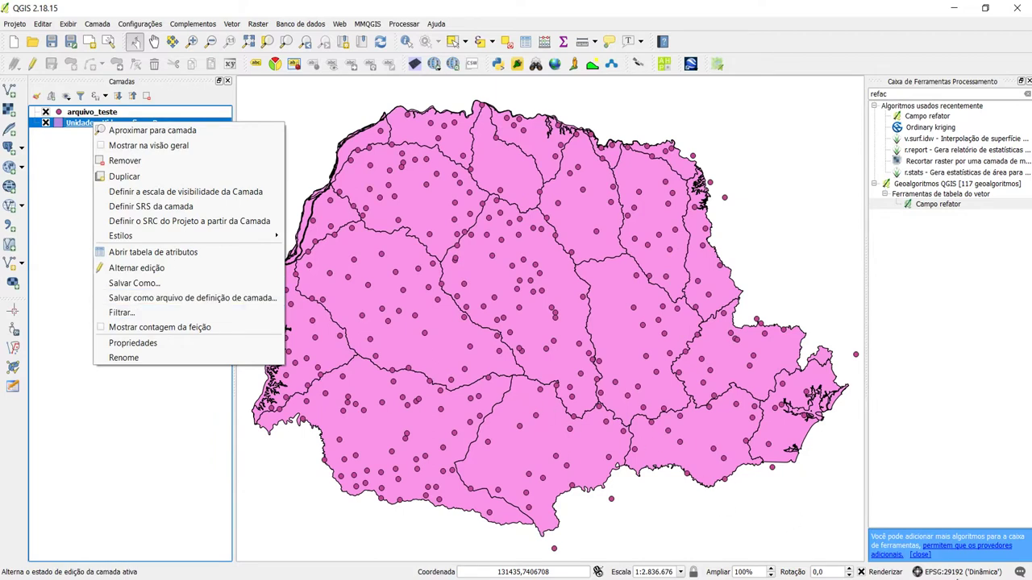
left_click(237, 482)
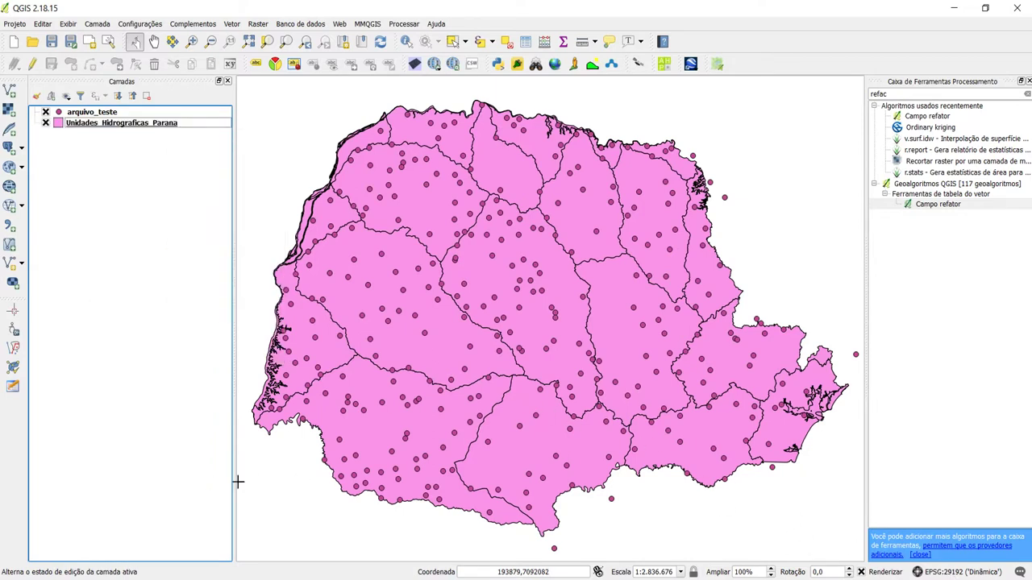
left_click(949, 572)
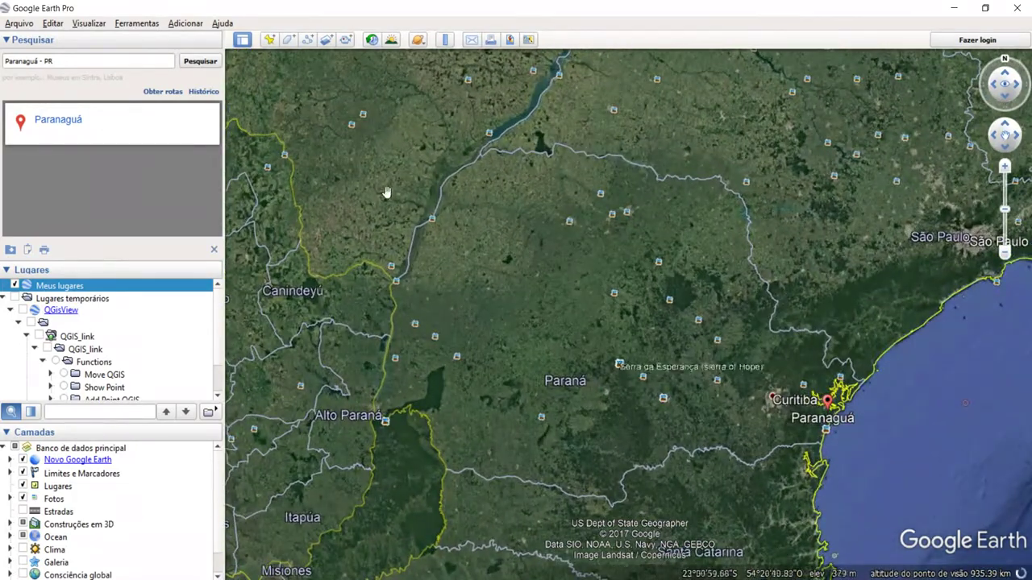
In Google Earth Pro, turn on the coordinate grid and set the lat/long display to Universal Transversa de Mercator.
left_click(98, 24)
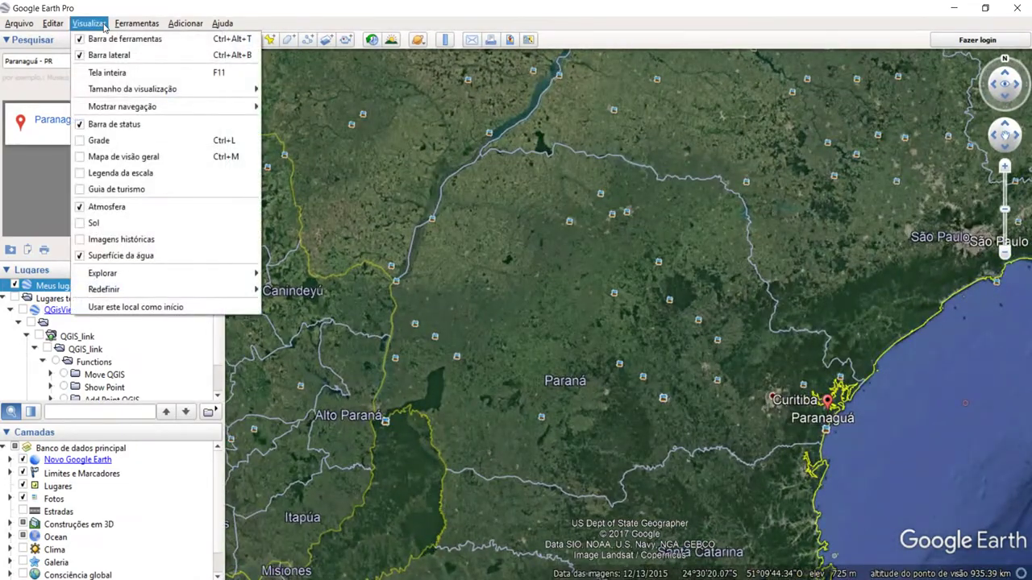
left_click(129, 141)
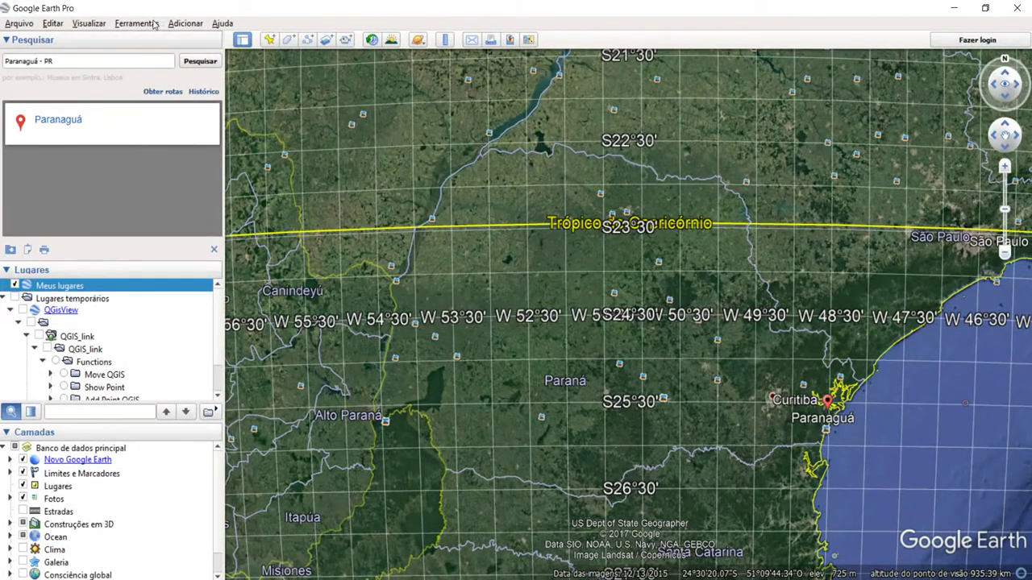
left_click(153, 24)
left_click(172, 141)
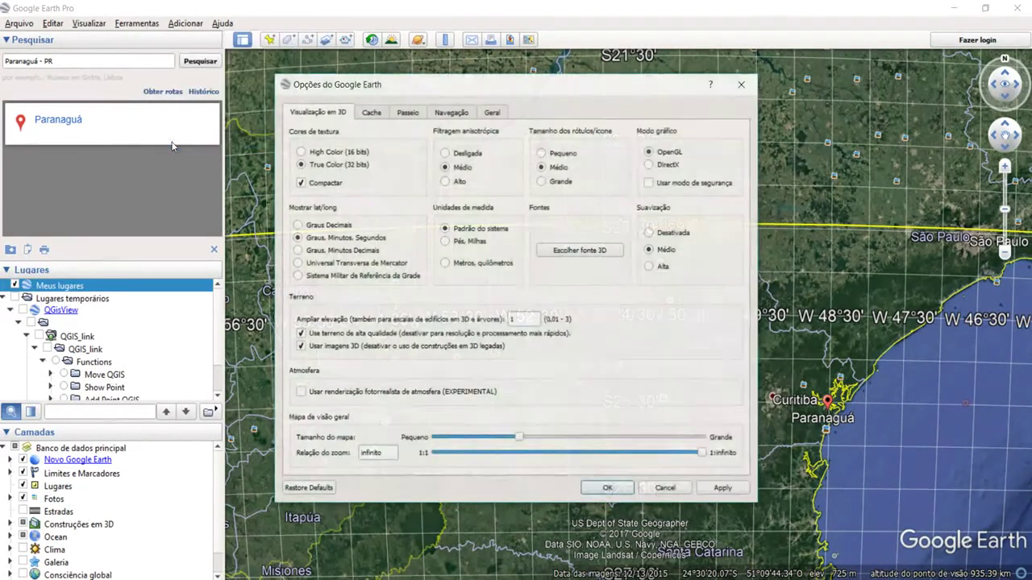
left_click_drag(618, 87, 317, 154)
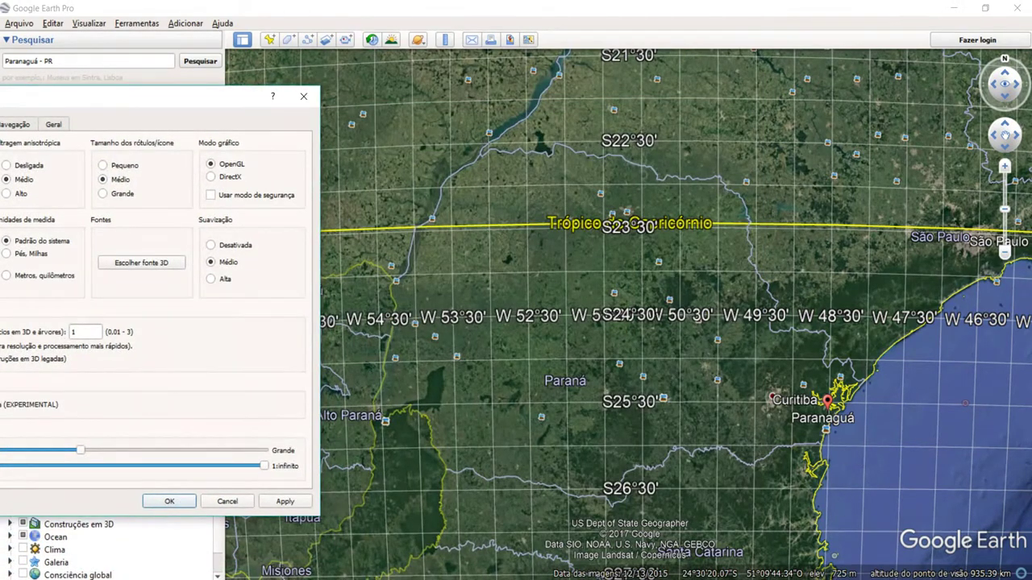
left_click_drag(198, 106, 775, 131)
left_click(456, 301)
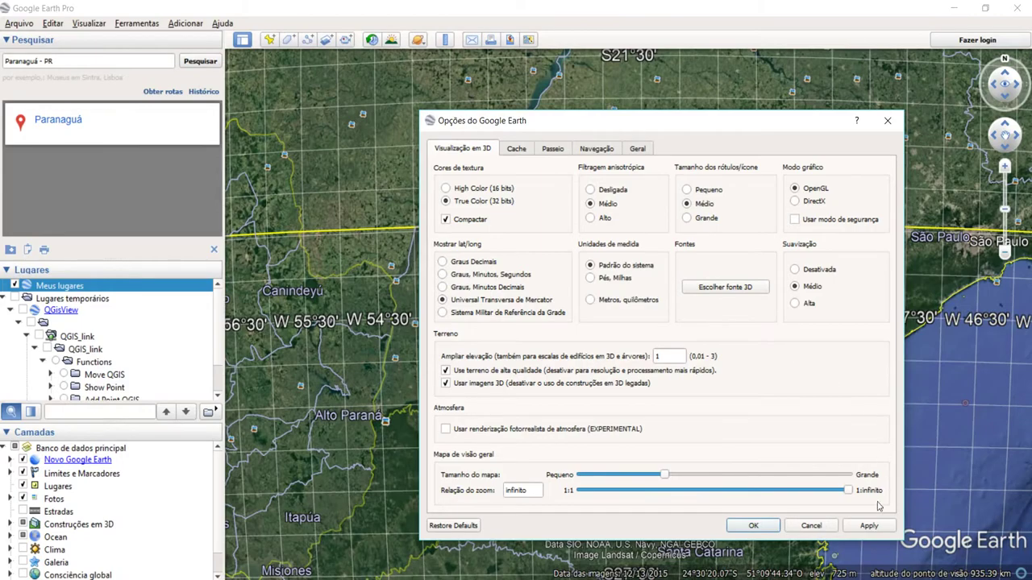
left_click(753, 525)
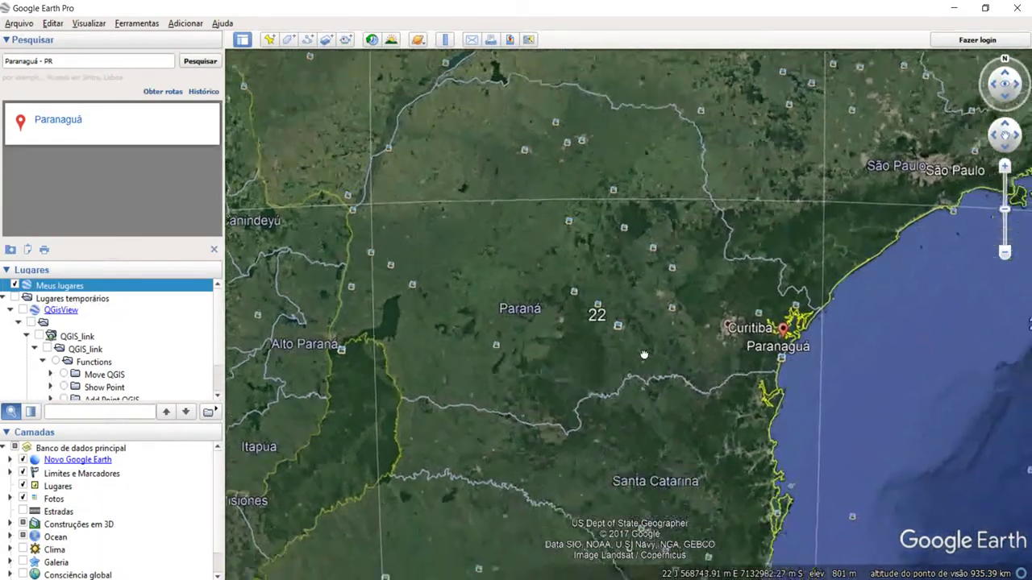
Examine which UTM zones and latitude bands cover Paraná, and return to QGIS to cancel the project CRS properties.
scroll(644, 355, "down", 6)
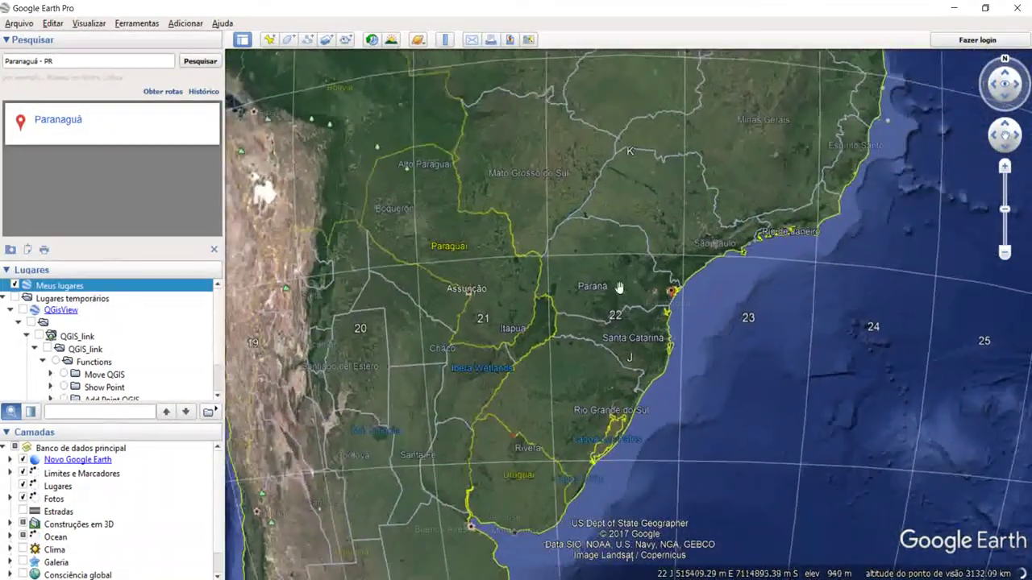
left_click_drag(621, 152, 618, 108)
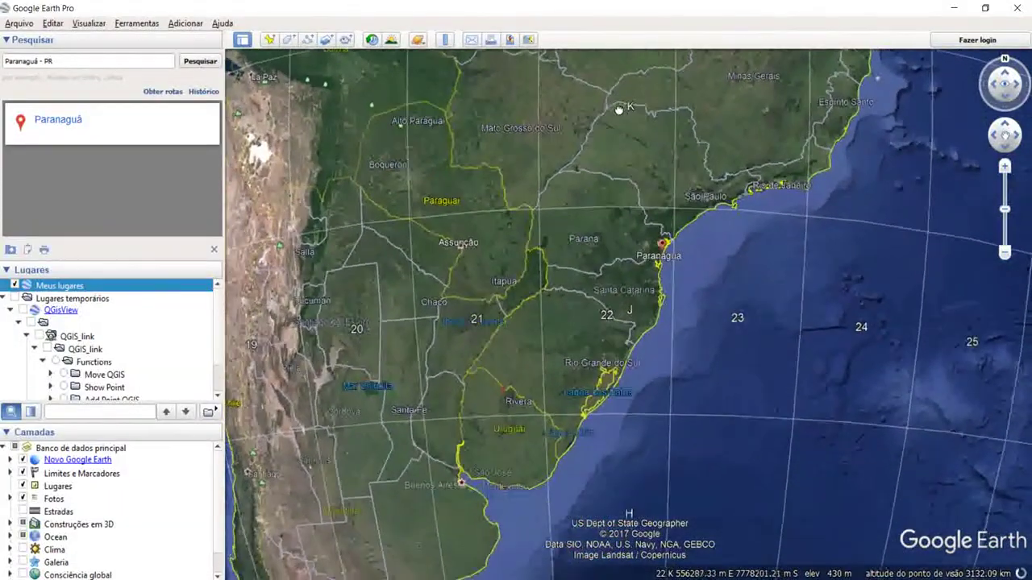
left_click_drag(632, 296, 622, 331)
left_click_drag(603, 288, 605, 312)
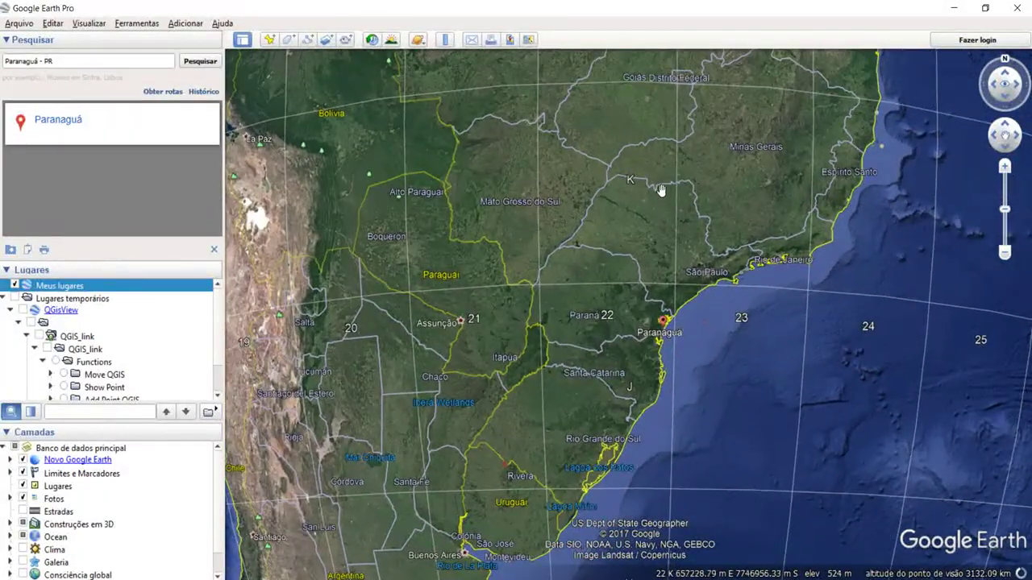
left_click_drag(633, 269, 623, 235)
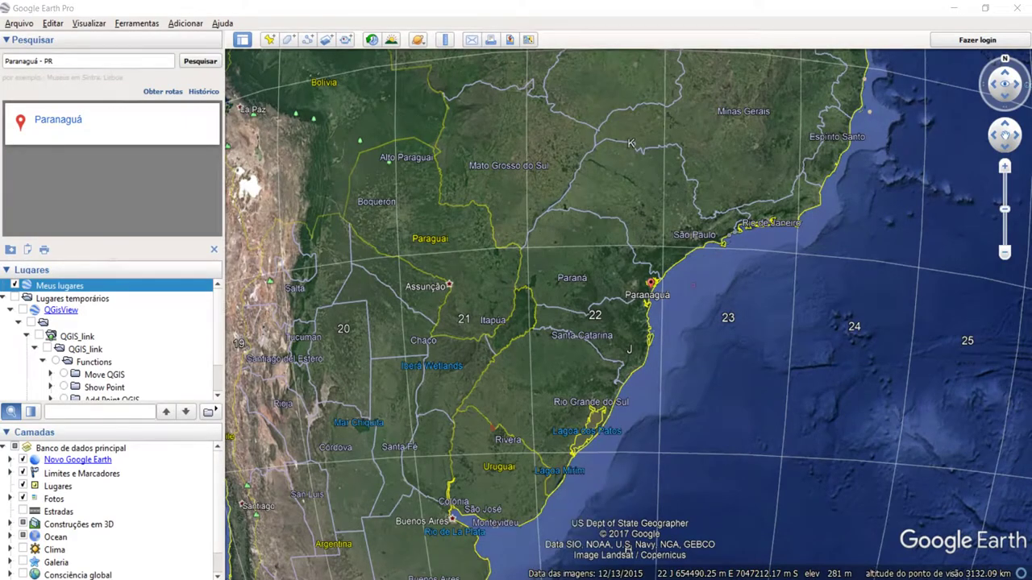
key("alt+Tab")
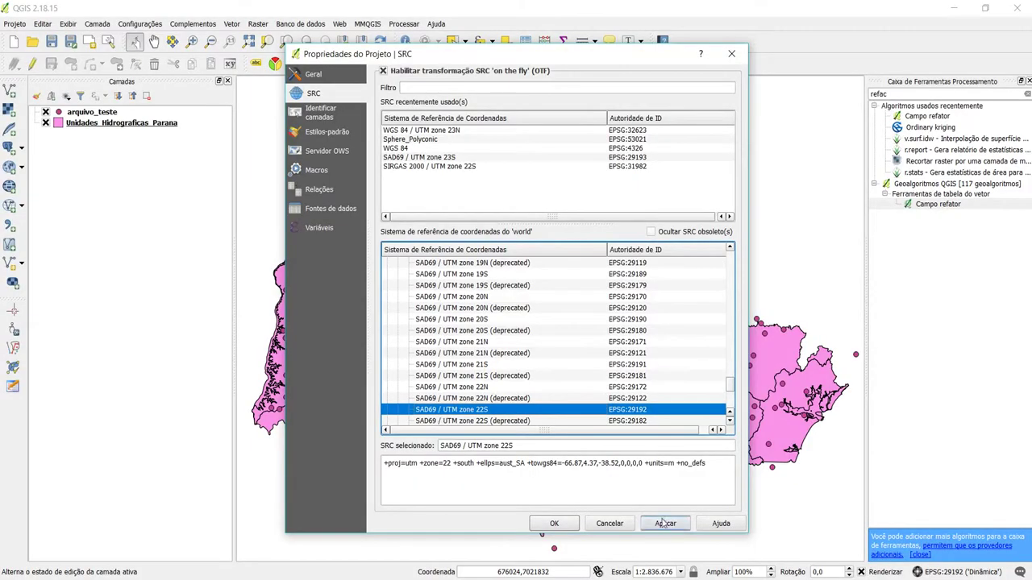
left_click(610, 524)
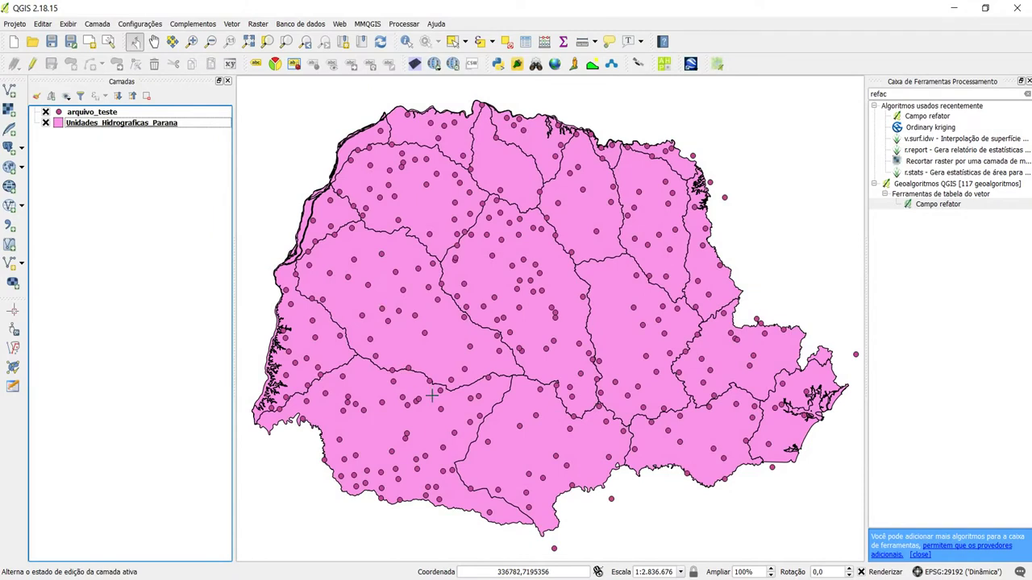
Start saving the Unidades_Hidrograficas_Parana layer as a shapefile and set its export CRS to SIRGAS 2000 / UTM zone 22S (EPSG:31982).
left_click(98, 116)
left_click(100, 124)
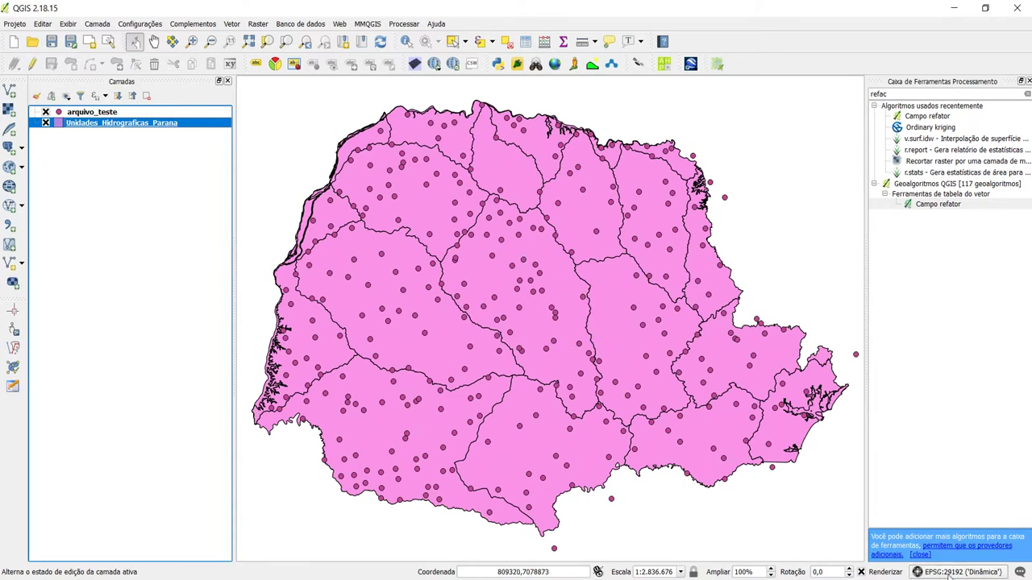
right_click(92, 124)
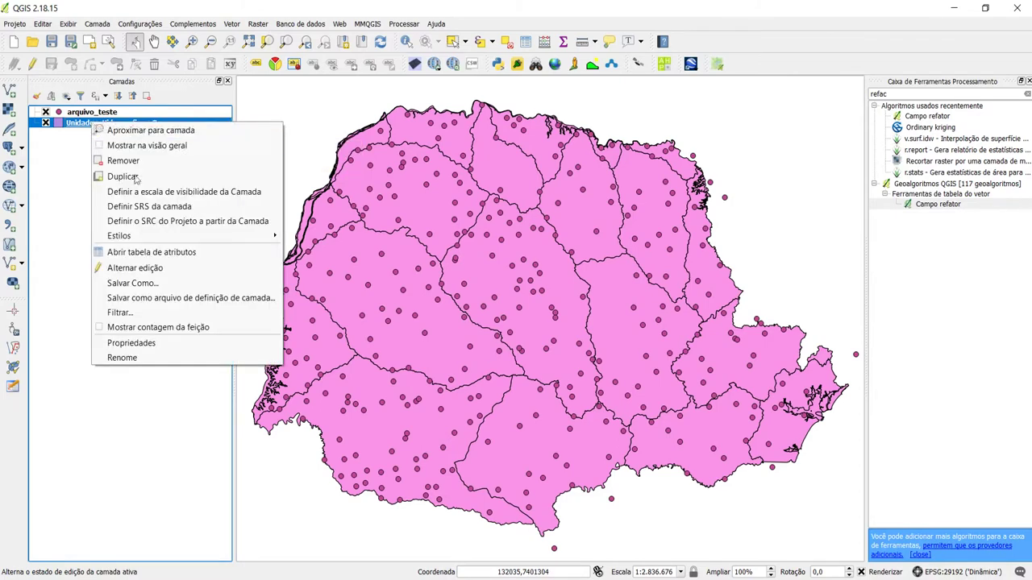
left_click(160, 283)
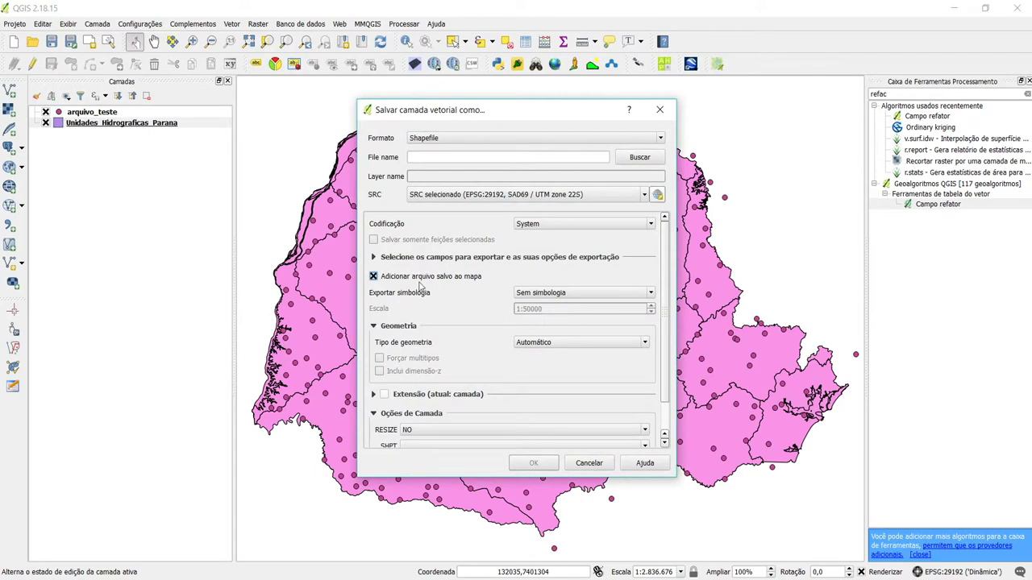
left_click(642, 199)
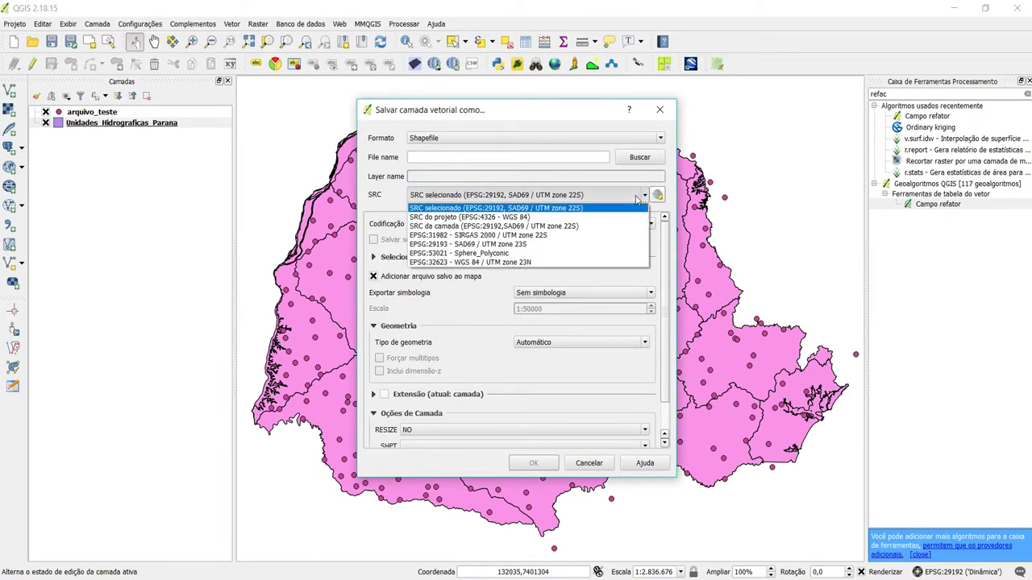
left_click(657, 195)
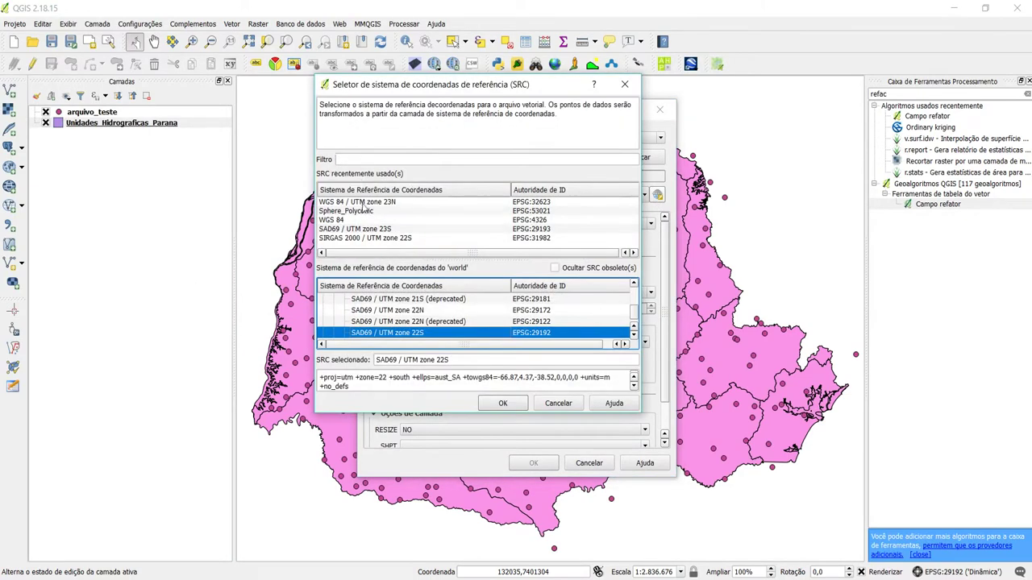
left_click(362, 160)
type("sir")
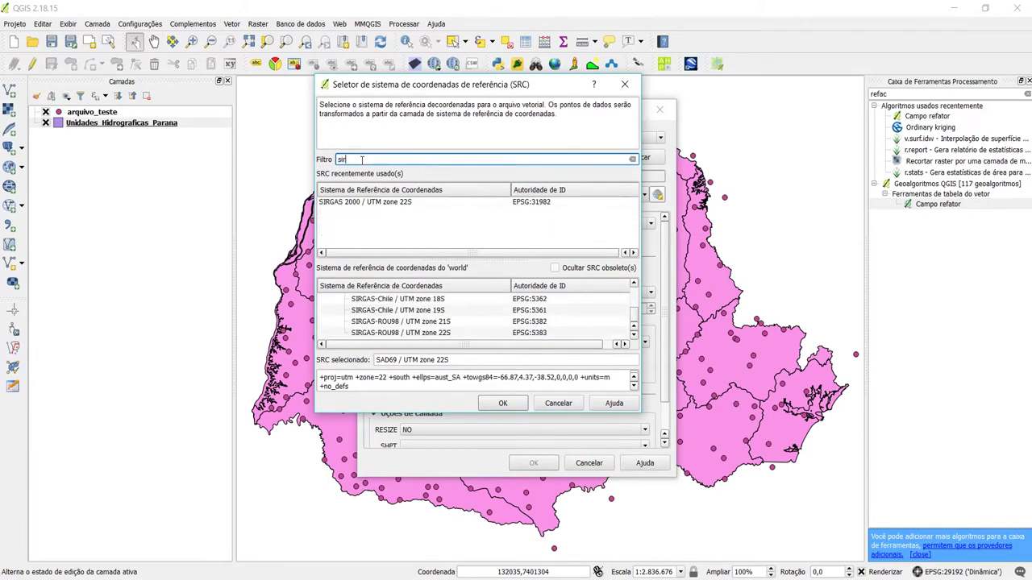
type("gas 2000")
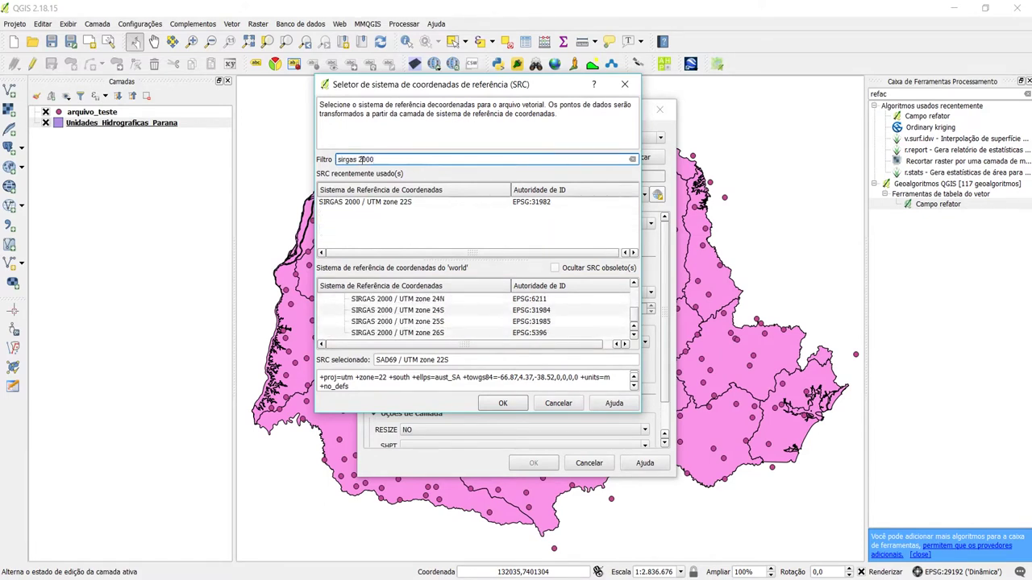
type(" 22")
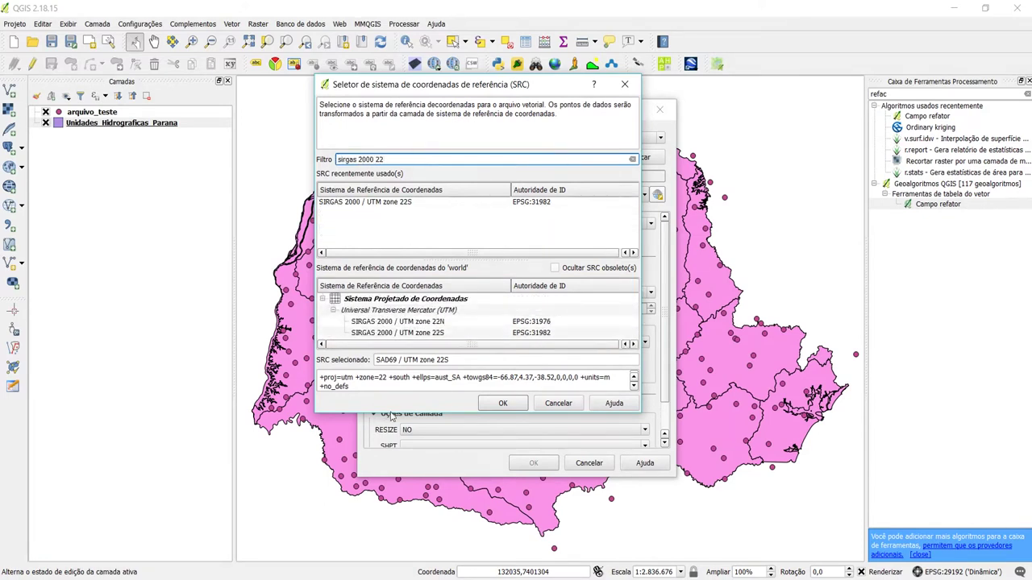
left_click_drag(391, 411, 391, 521)
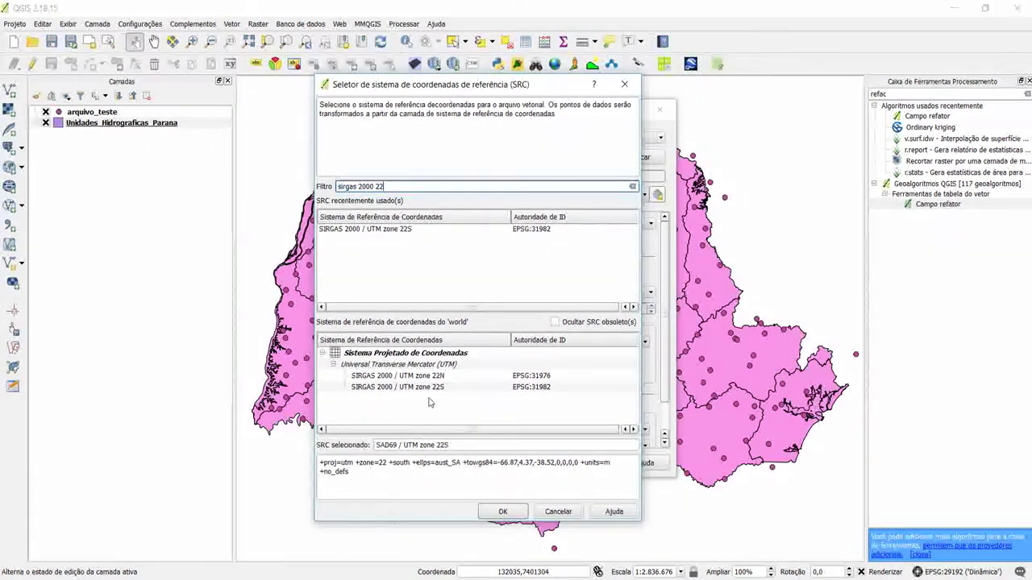
left_click(433, 388)
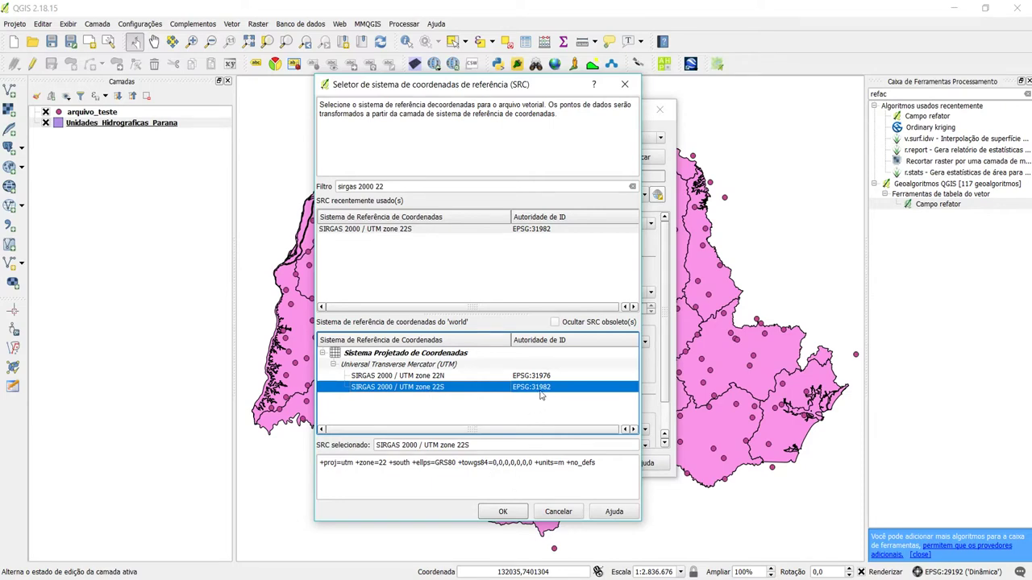
left_click(502, 511)
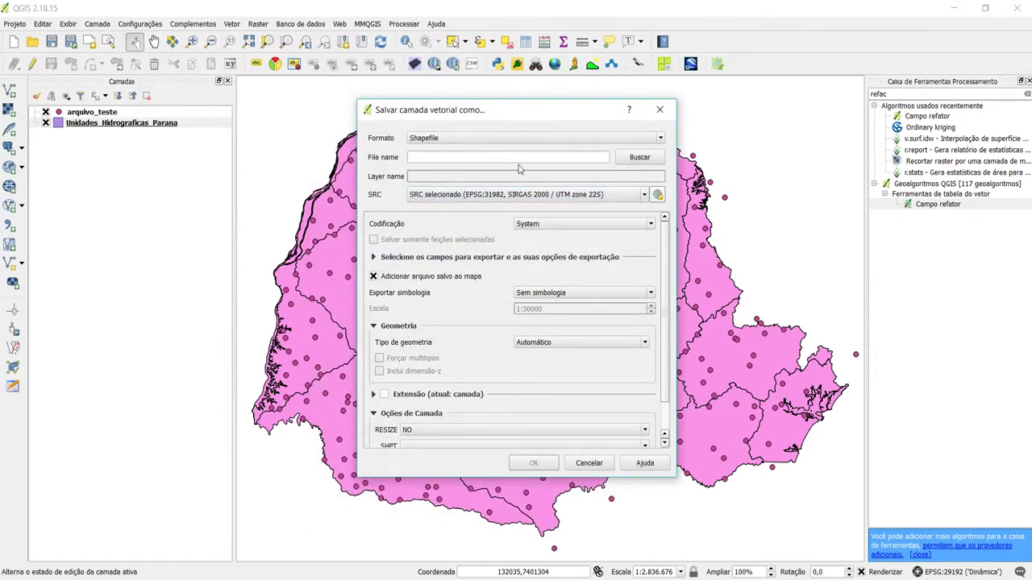
Export the hydrographic units as Unidades_Hidrograficas_Parana_Sirgas2000 in the arquivosqgis folder, without adding the saved file to the map.
left_click(640, 158)
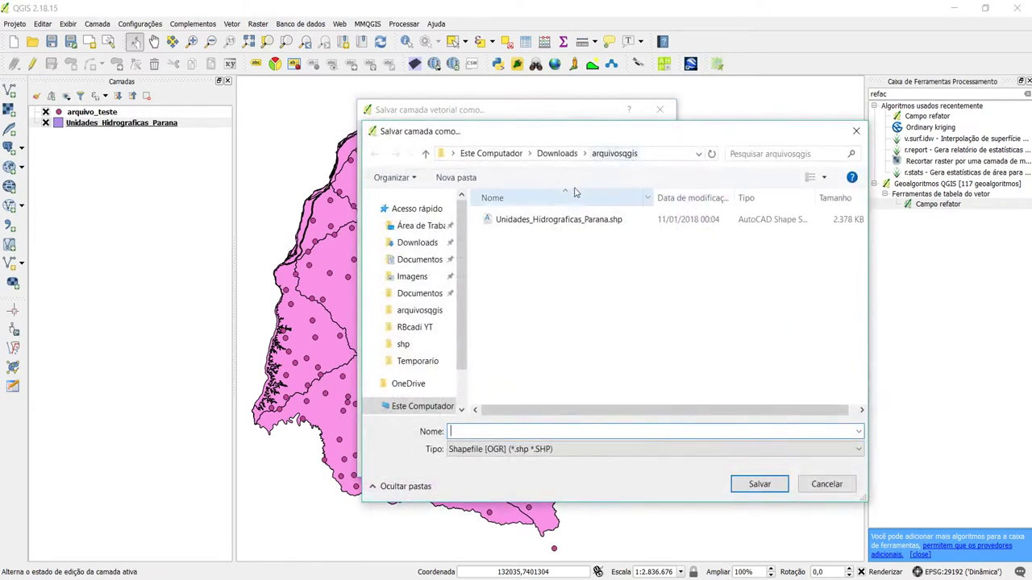
left_click(556, 225)
double_click(588, 432)
left_click(589, 433)
left_click_drag(564, 432, 613, 432)
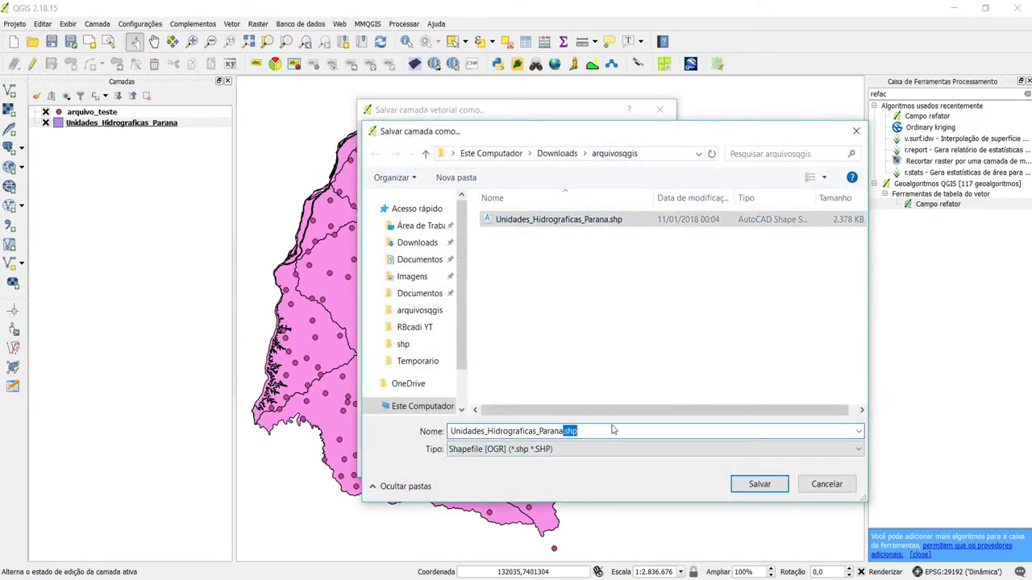
type("_Sirgas2000")
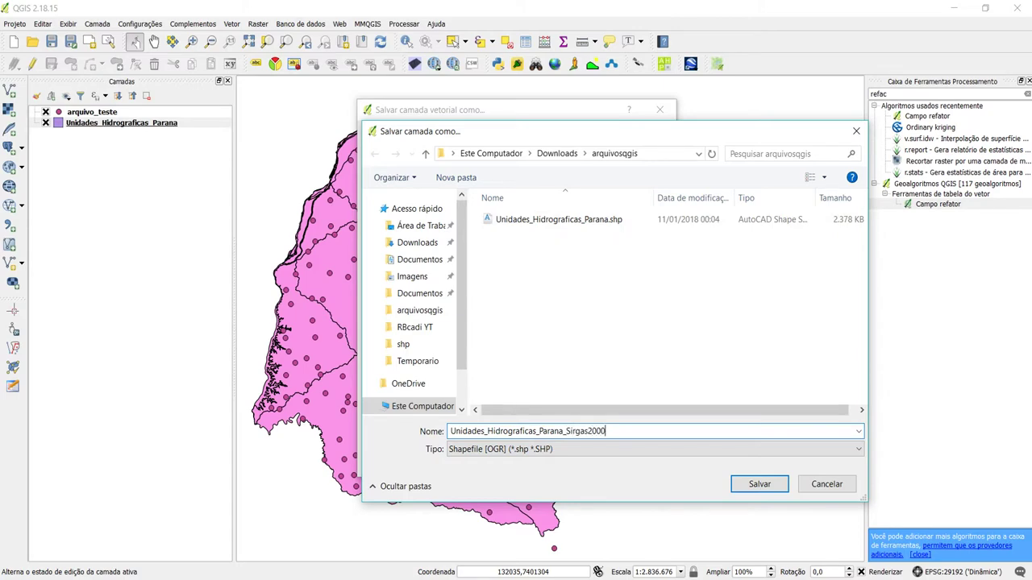
key("Return")
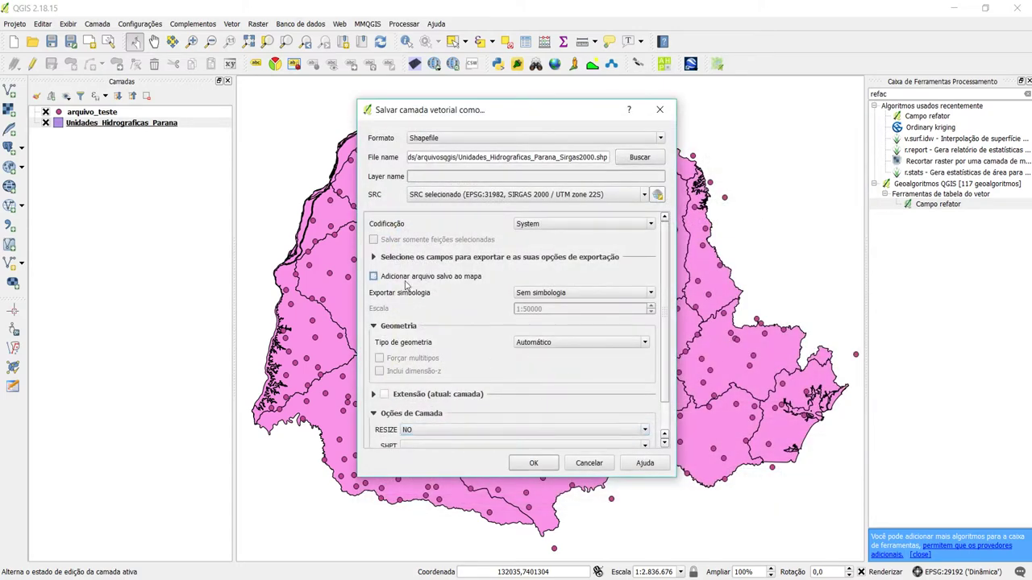
left_click(532, 460)
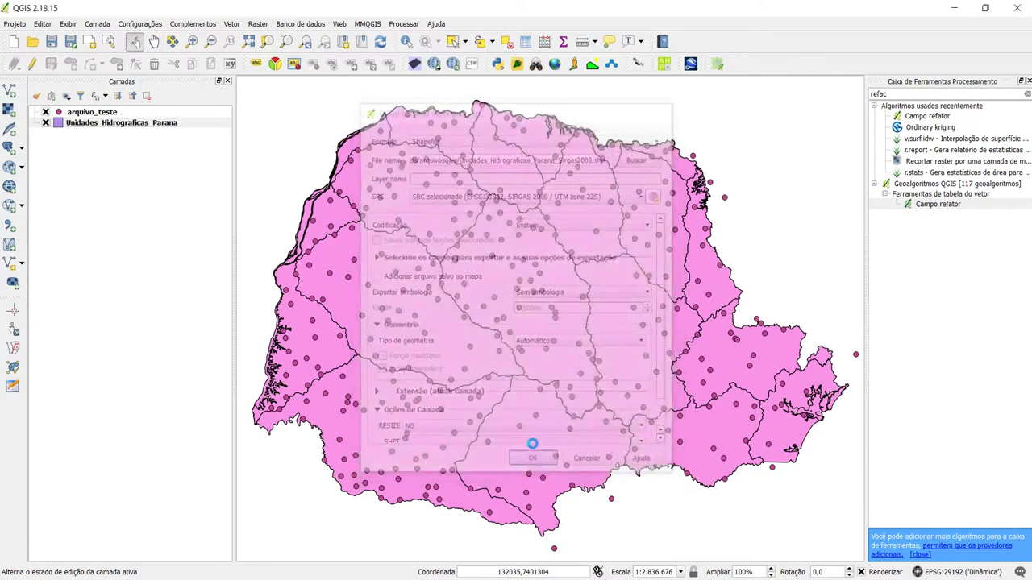
Start saving the arquivo_teste layer as a shapefile and set its export CRS to SIRGAS 2000 / UTM zone 22S (EPSG:31982).
left_click(88, 113)
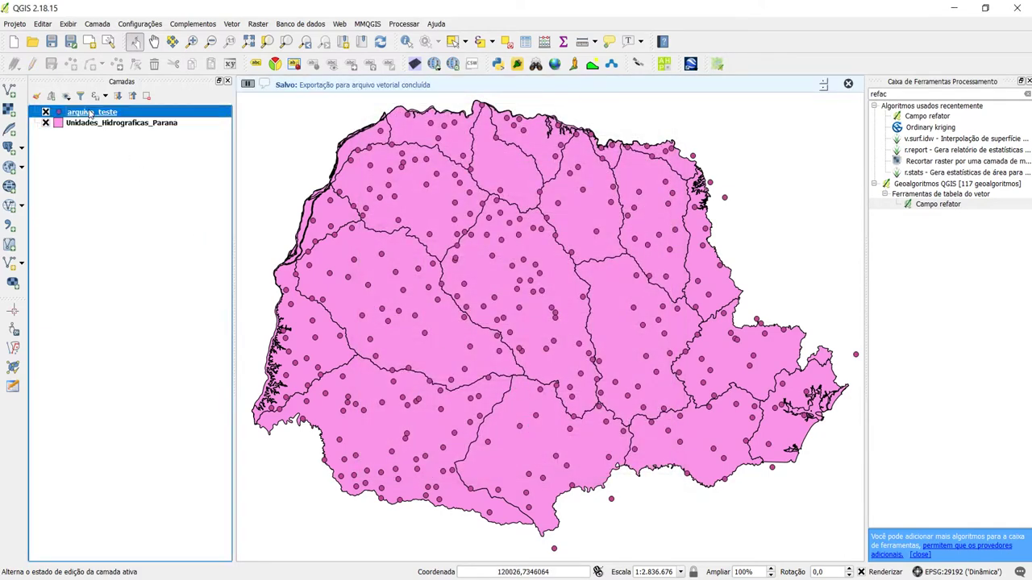
right_click(90, 114)
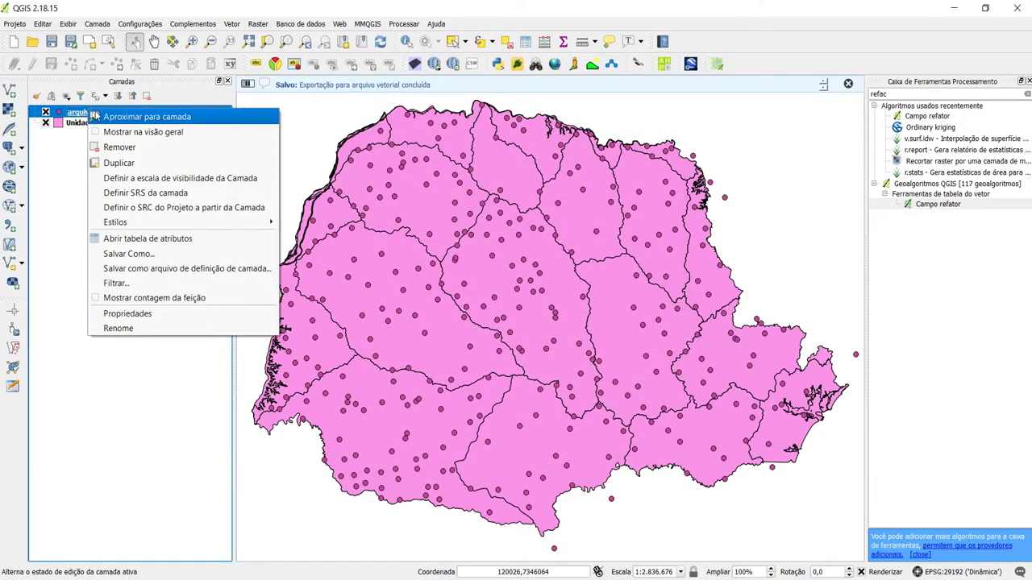
left_click(139, 252)
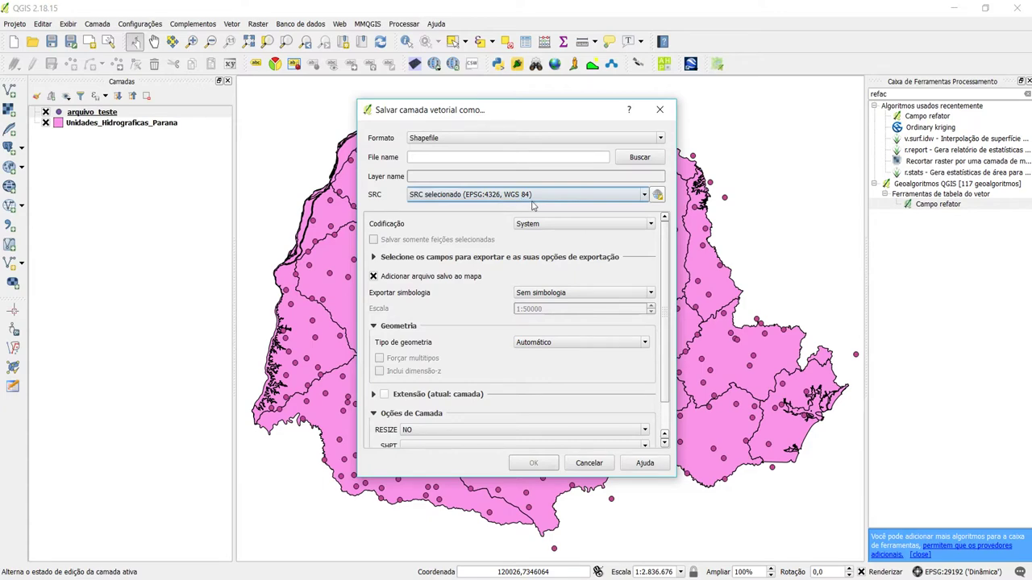
left_click(657, 197)
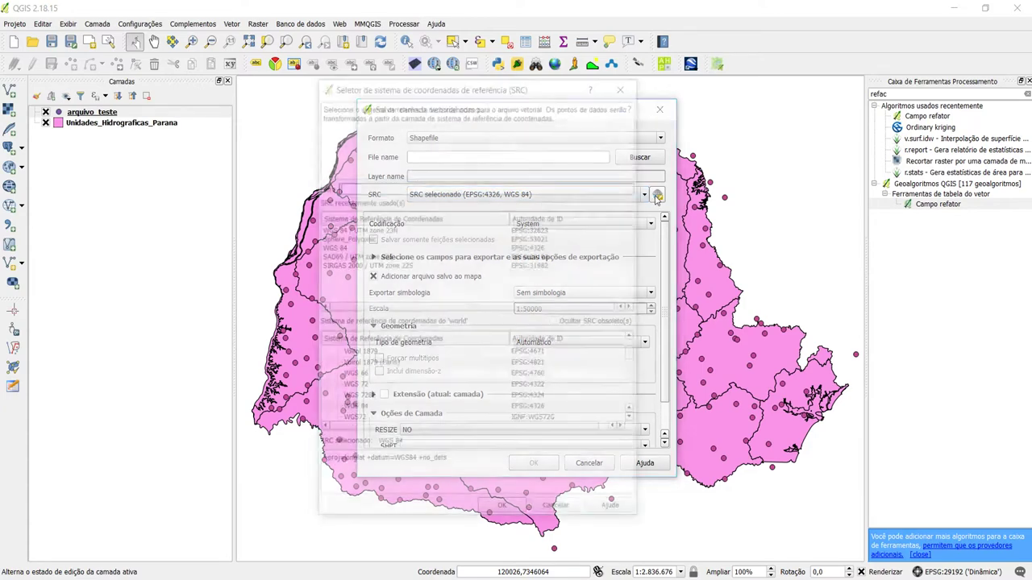
left_click(376, 265)
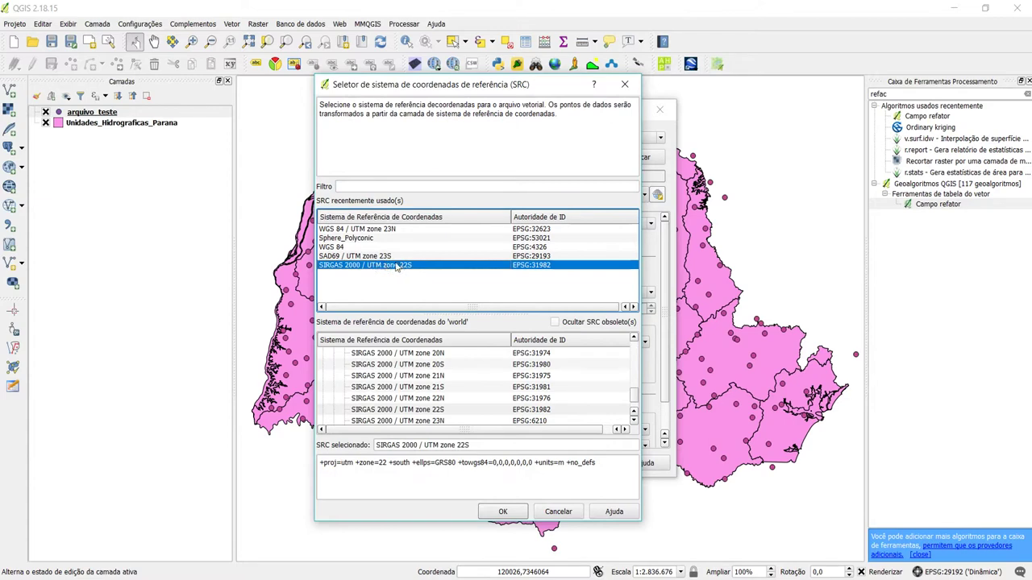
left_click(502, 514)
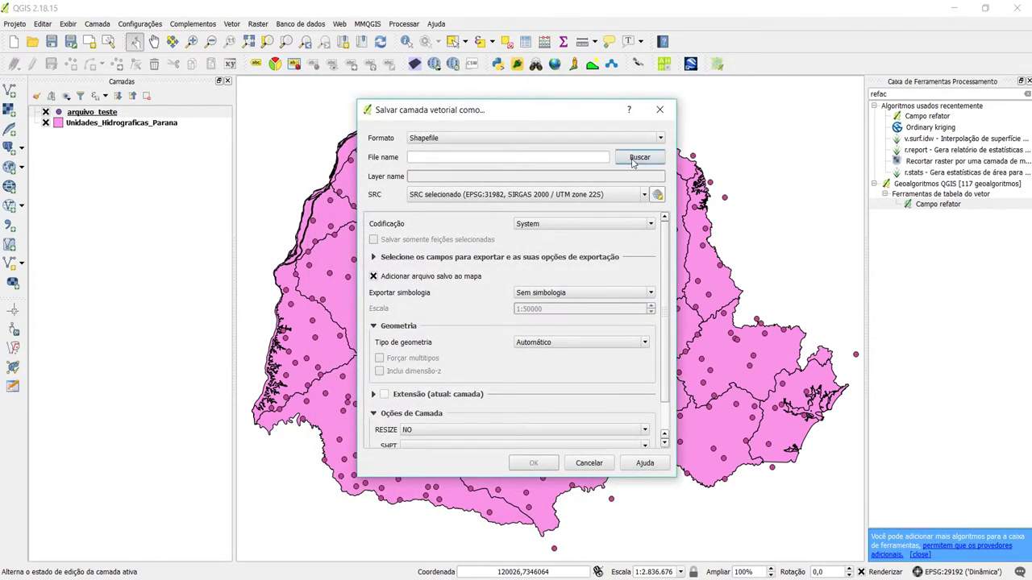
Export the points as Pontos_Monitoramento_Sirgas2000 in the arquivosqgis folder, without adding the saved file to the map.
left_click(388, 278)
left_click(640, 158)
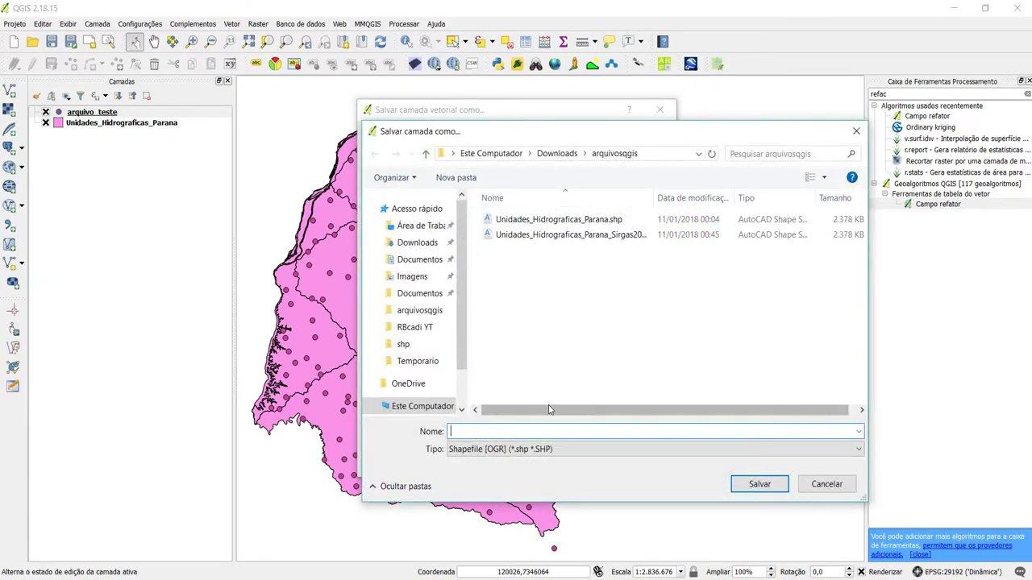
type("Pono")
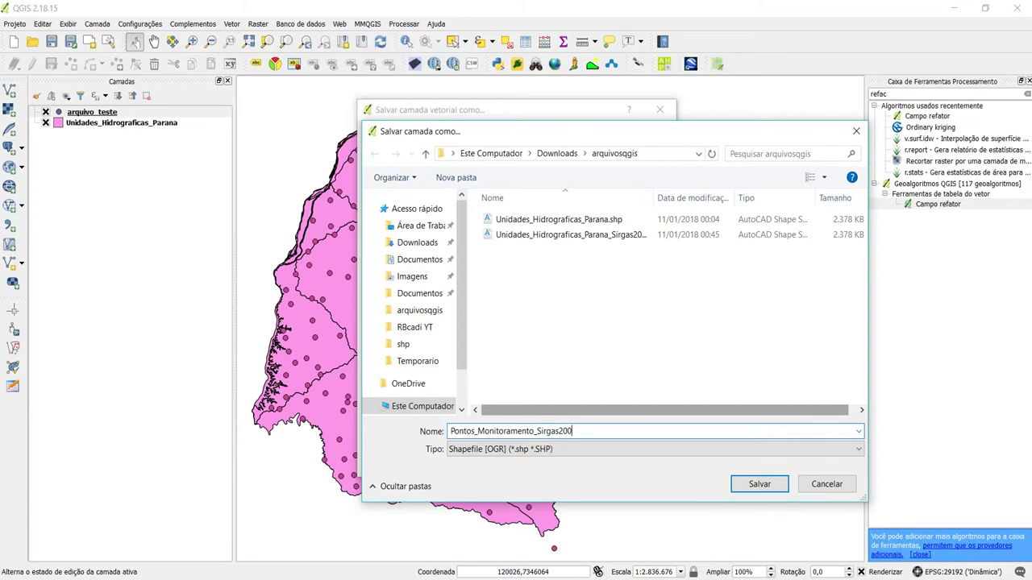
key("Return")
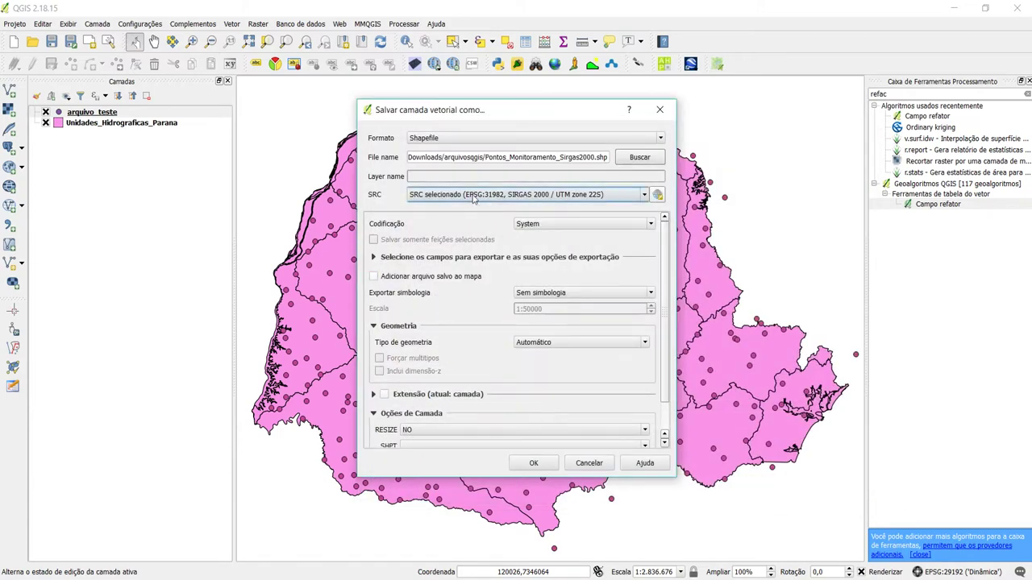
left_click(545, 462)
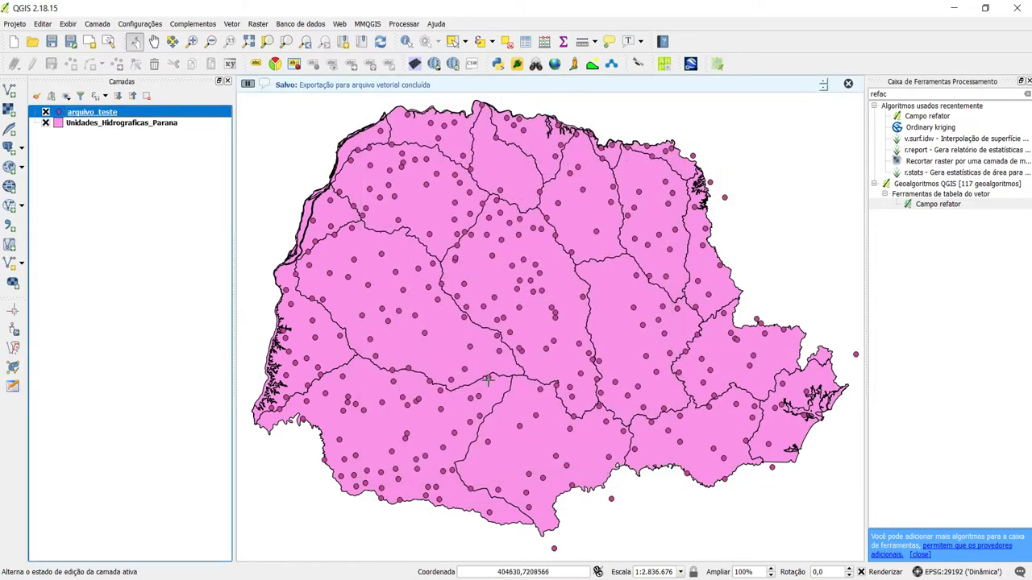
Start a new project and load the vector layers Pontos_Monitoramento_Sirgas2000.shp and Unidades_Hidrograficas_Parana_Sirgas2000.shp from the arquivosqgis folder.
left_click(15, 43)
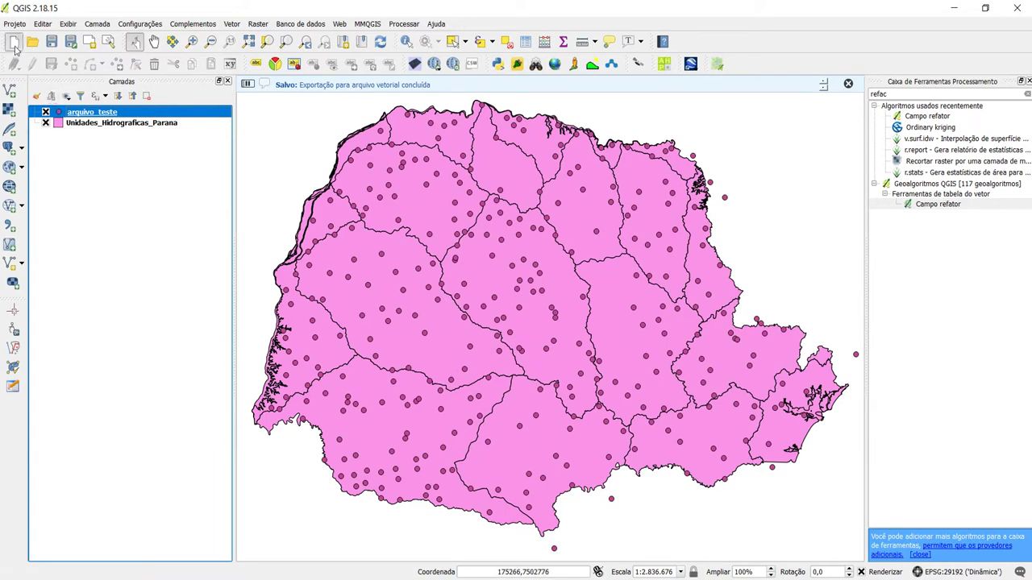
left_click(515, 312)
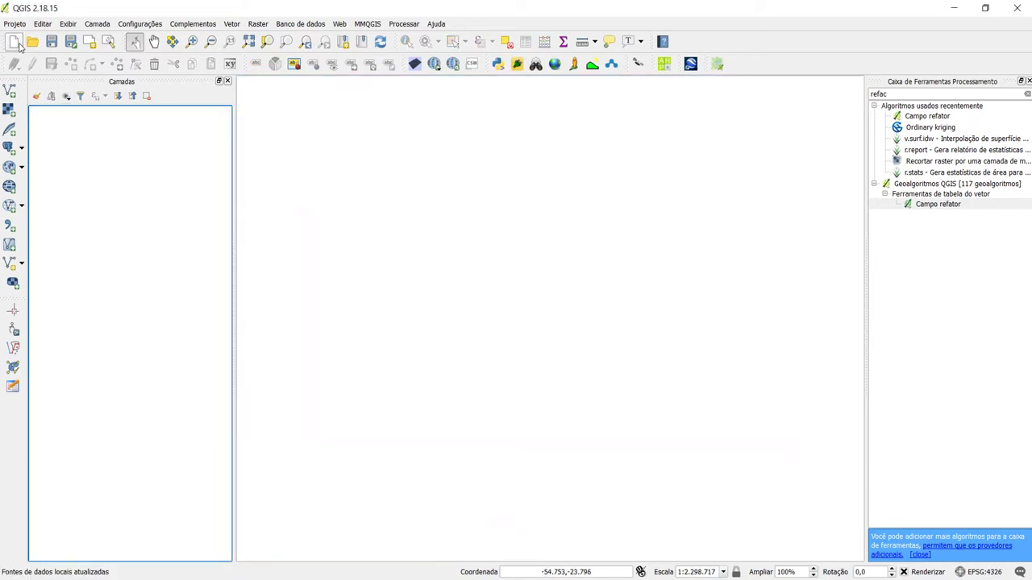
left_click(11, 94)
left_click(598, 321)
left_click(645, 296)
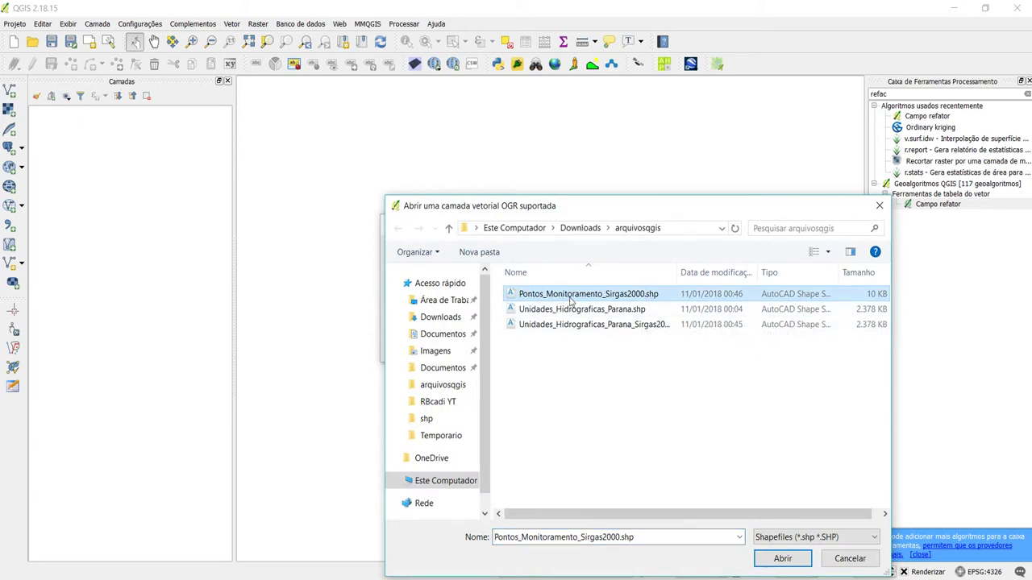
left_click(577, 326, "ctrl")
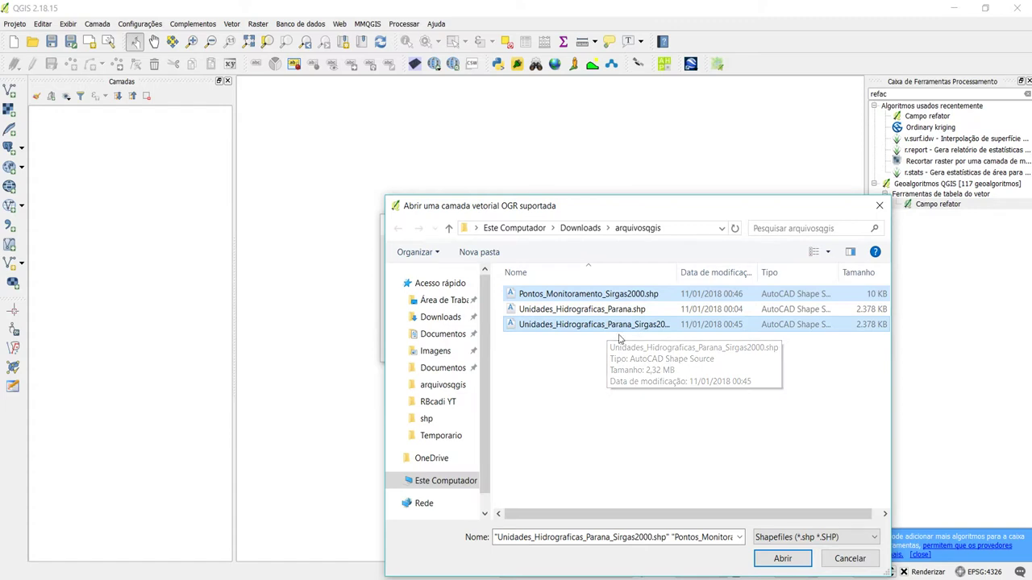
left_click(782, 558)
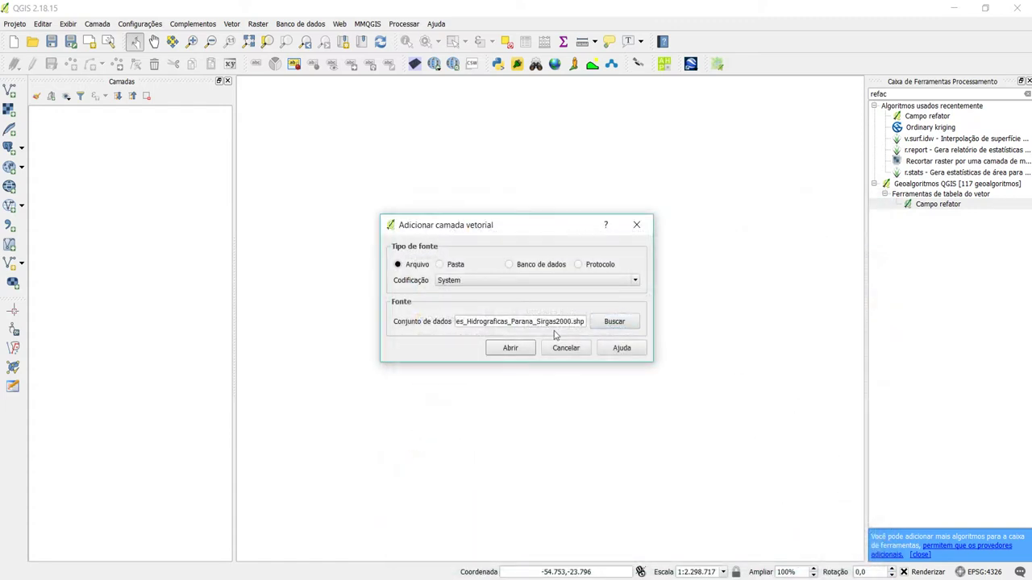
left_click(511, 349)
scroll(471, 444, "up", 5)
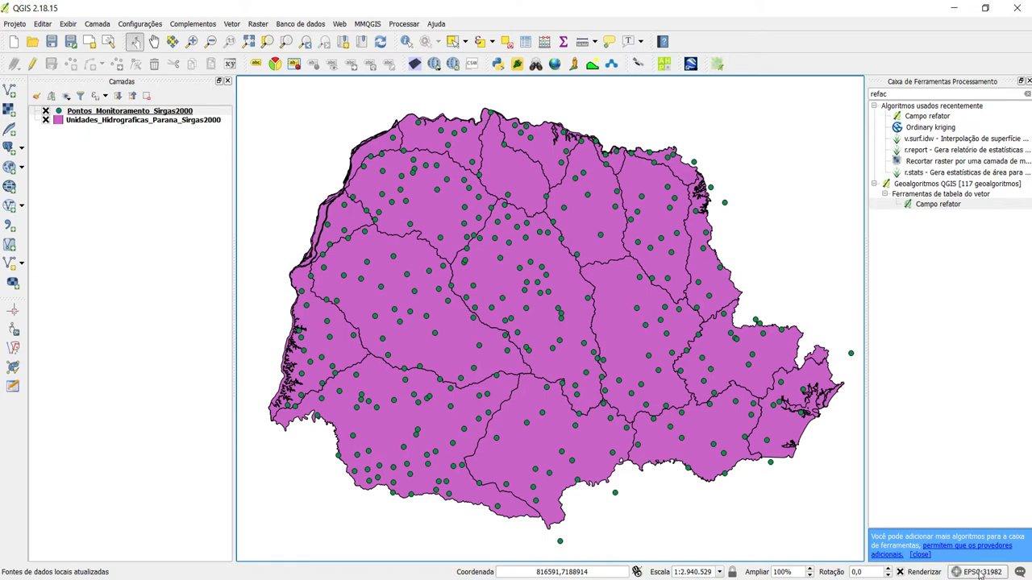
scroll(520, 407, "down", 7)
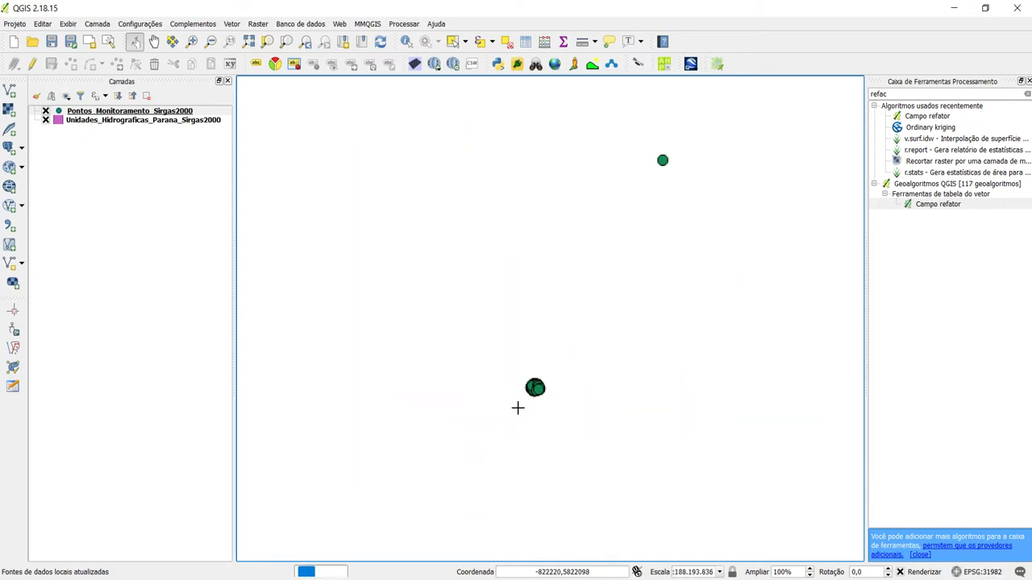
scroll(528, 389, "up", 7)
scroll(576, 229, "down", 1)
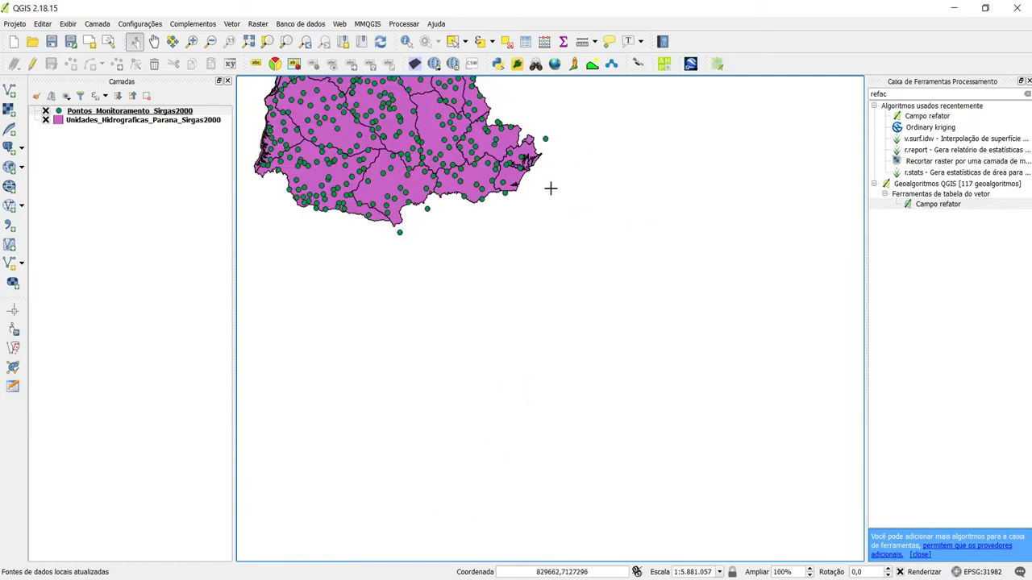
scroll(575, 195, "up", 1)
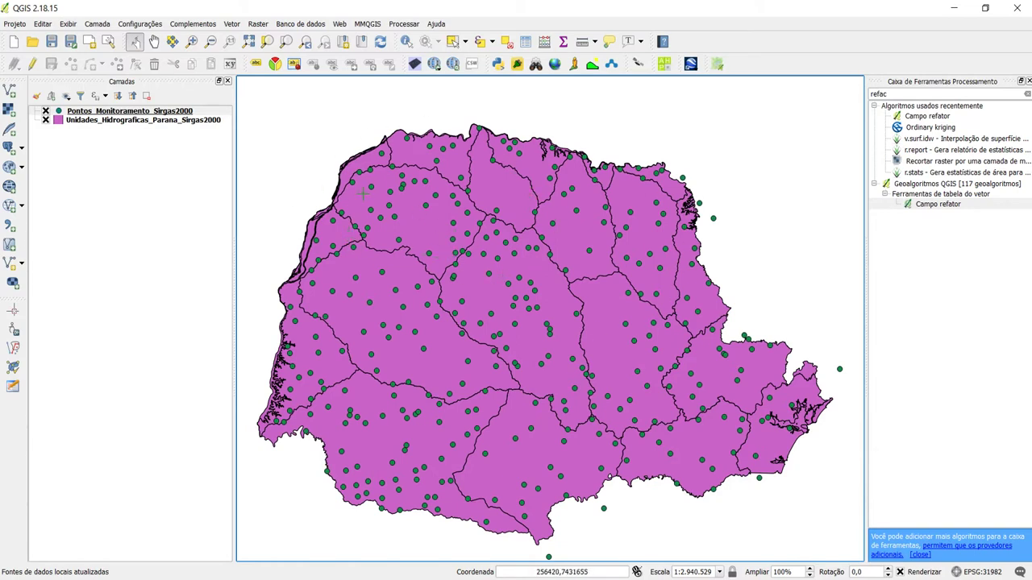
Examine the attribute table of the Pontos_Monitoramento_Sirgas2000 layer and close it.
right_click(105, 111)
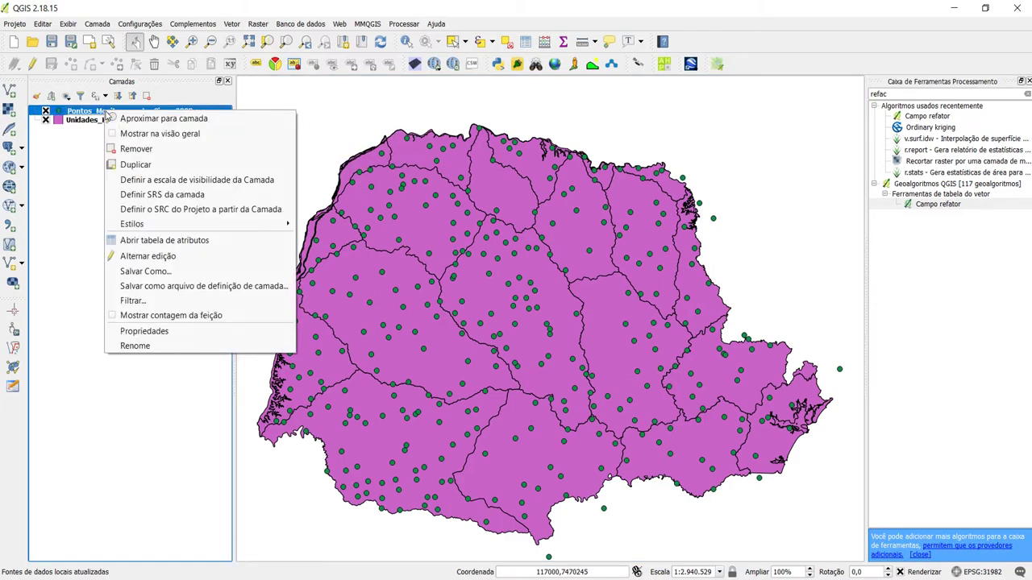
left_click(161, 240)
left_click_drag(293, 174, 528, 129)
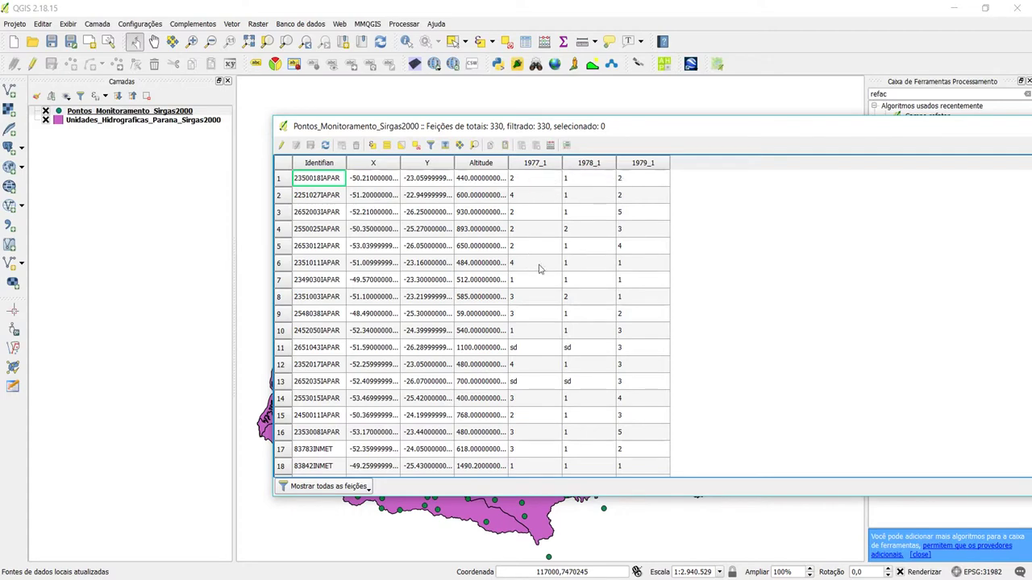
left_click_drag(597, 129, 353, 129)
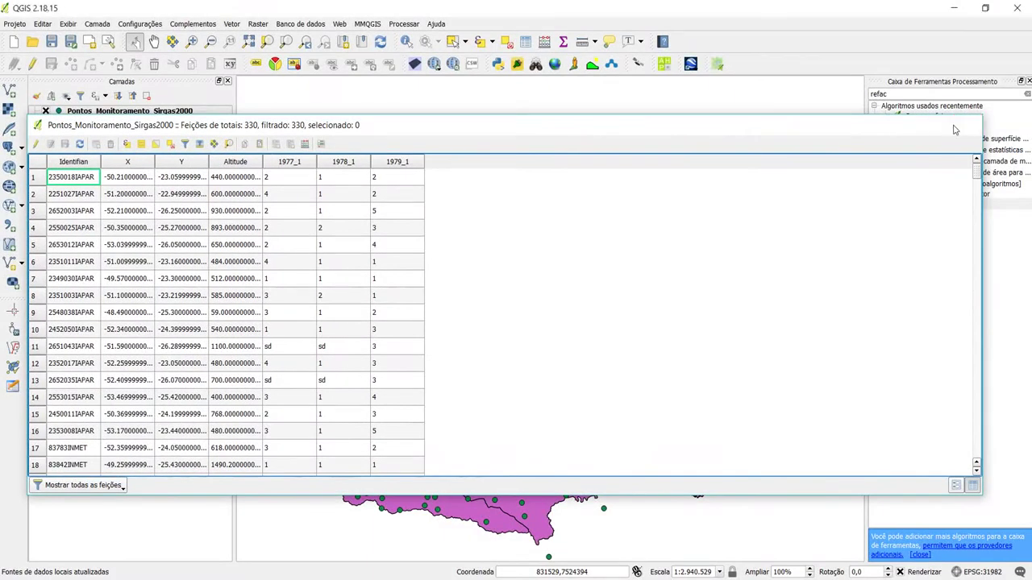
left_click(966, 125)
Check the field types, lengths and precisions in the Pontos_Monitoramento_Sirgas2000 layer properties.
right_click(103, 112)
left_click(202, 293)
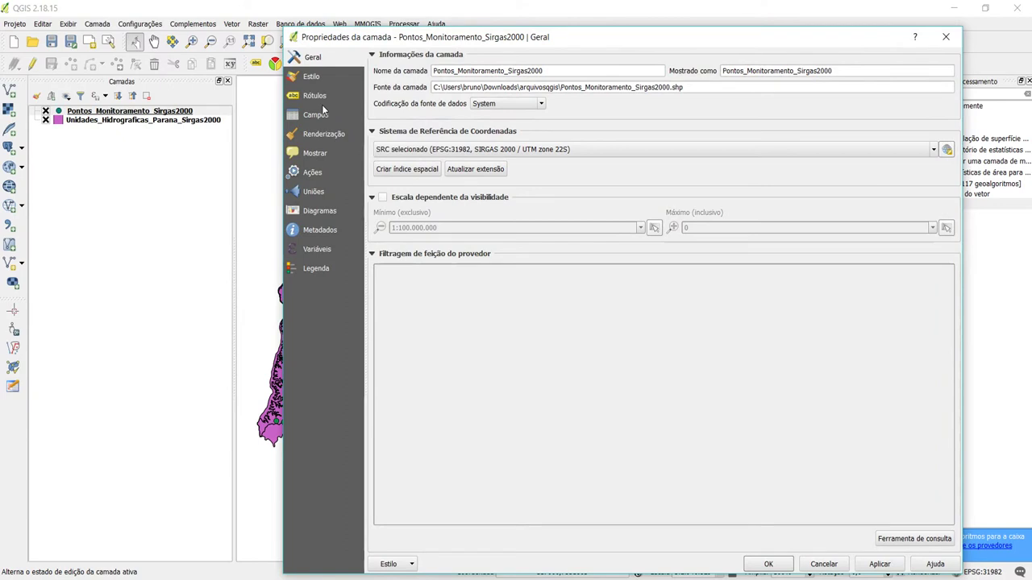
left_click(316, 114)
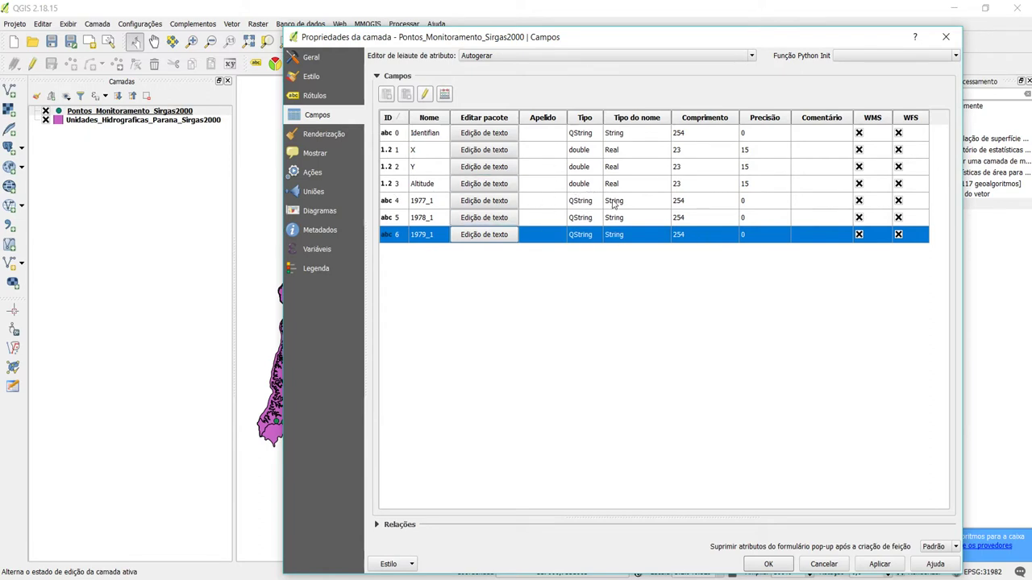
left_click(953, 41)
Search the processing toolbox for "refator" and open the Campo refator algorithm for Pontos_Monitoramento_Sirgas2000.
double_click(890, 94)
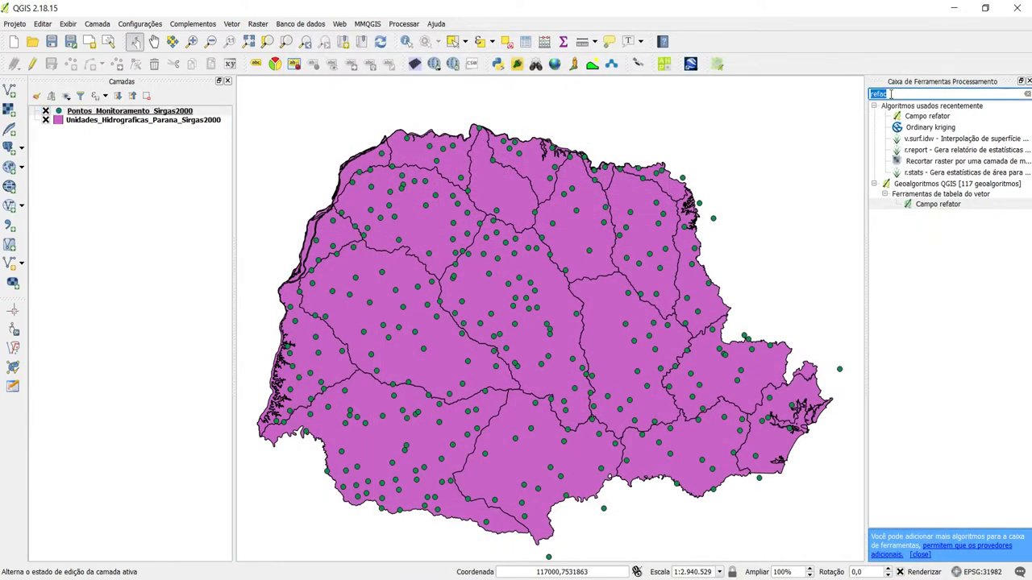
type("refa")
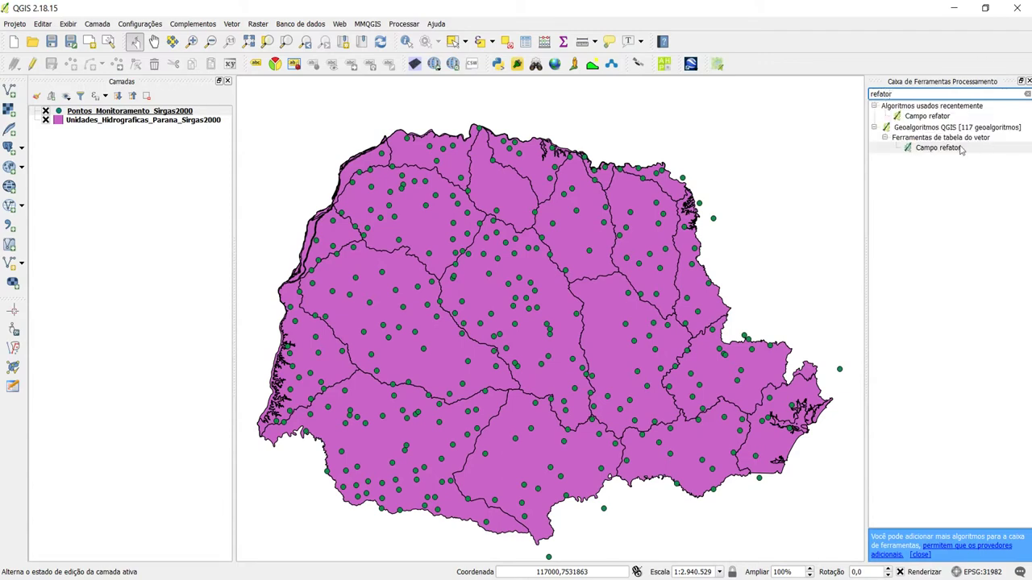
left_click(926, 150)
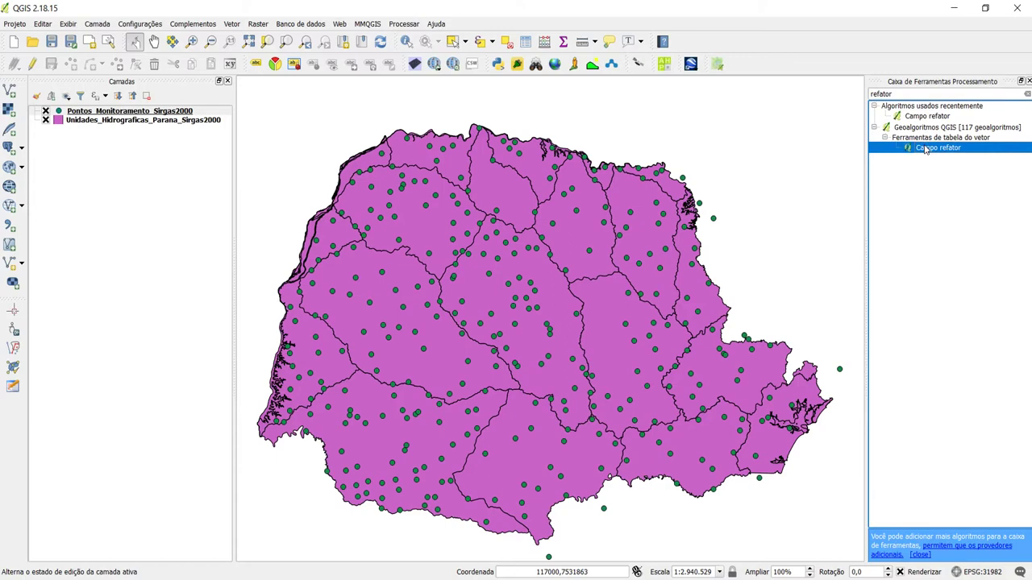
double_click(925, 150)
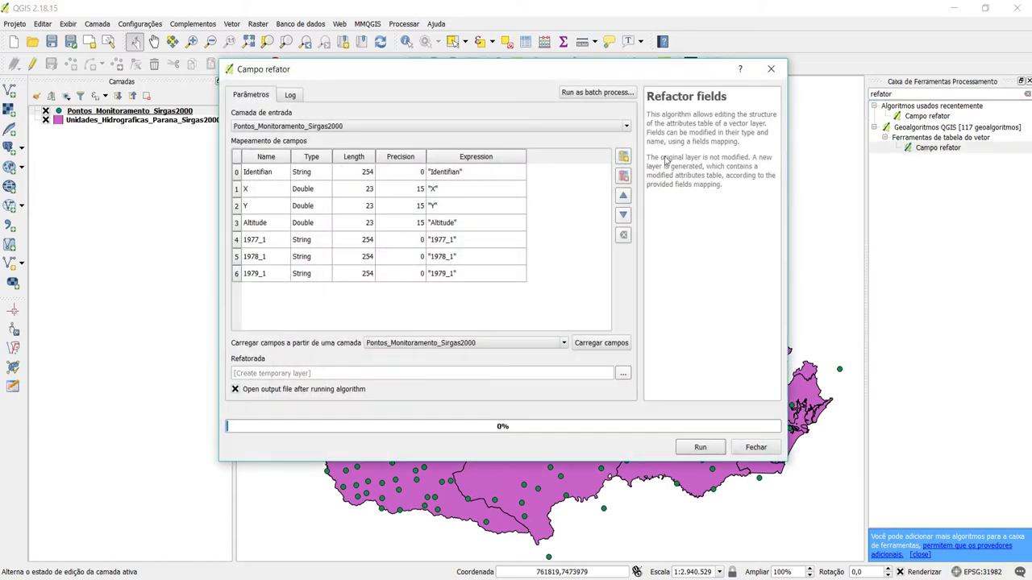
left_click_drag(354, 75, 439, 128)
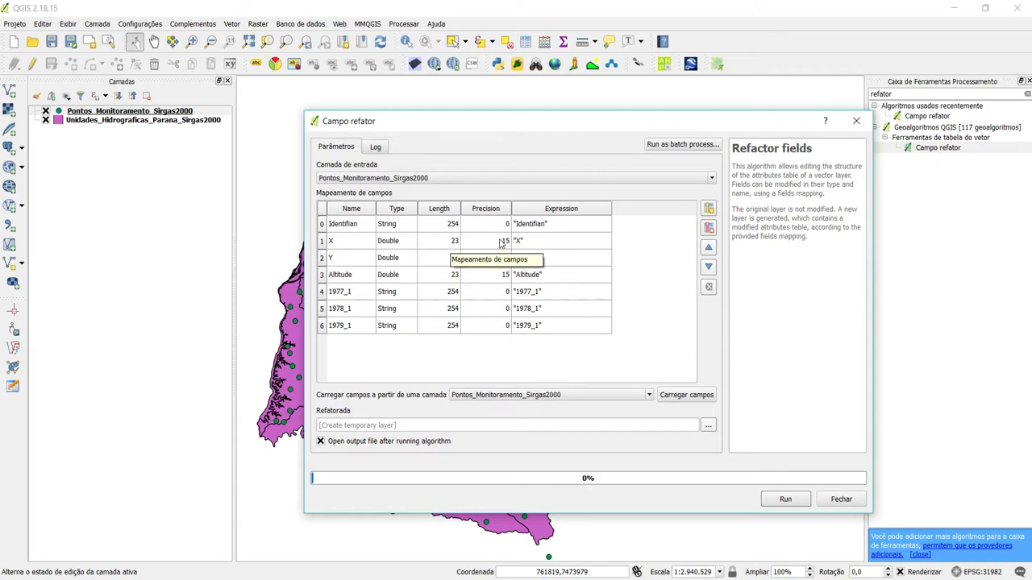
Set the type of the 1977_1, 1978_1 and 1979_1 fields to Double in the field mapping.
double_click(396, 296)
left_click(411, 294)
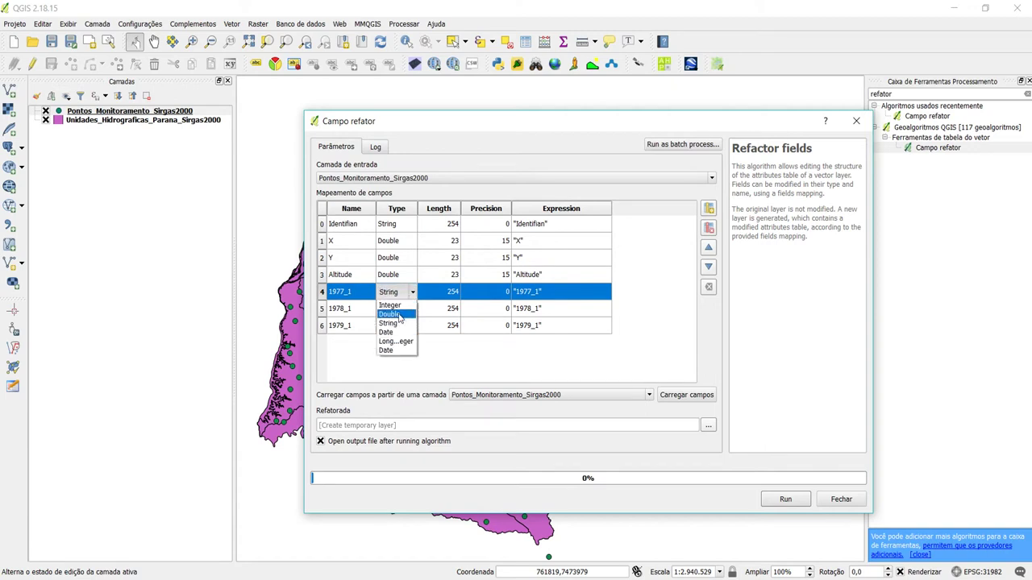
left_click(398, 315)
left_click(405, 316)
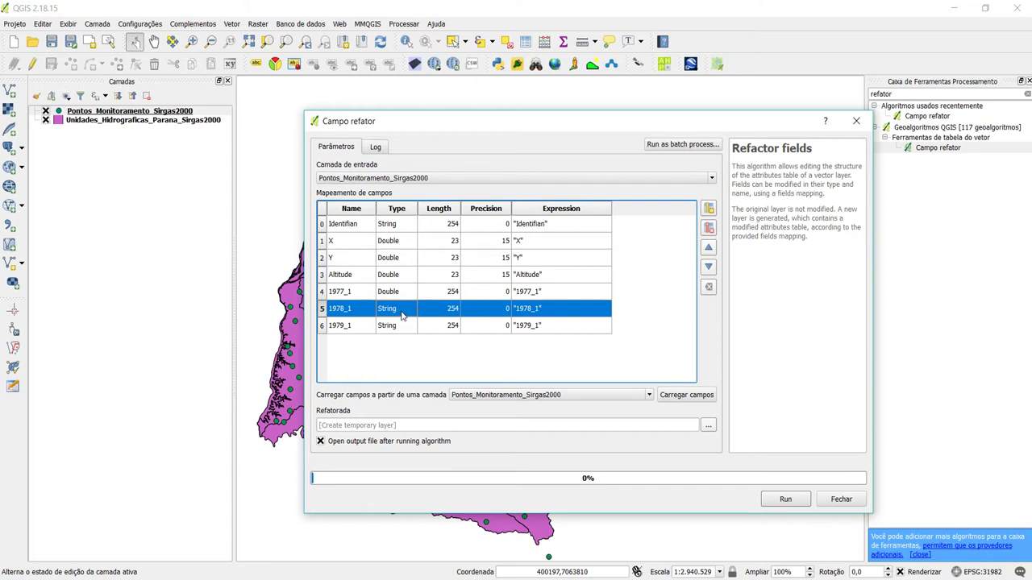
left_click(405, 298)
double_click(397, 308)
left_click(396, 309)
left_click(393, 331)
left_click(395, 326)
left_click(395, 325)
left_click(397, 326)
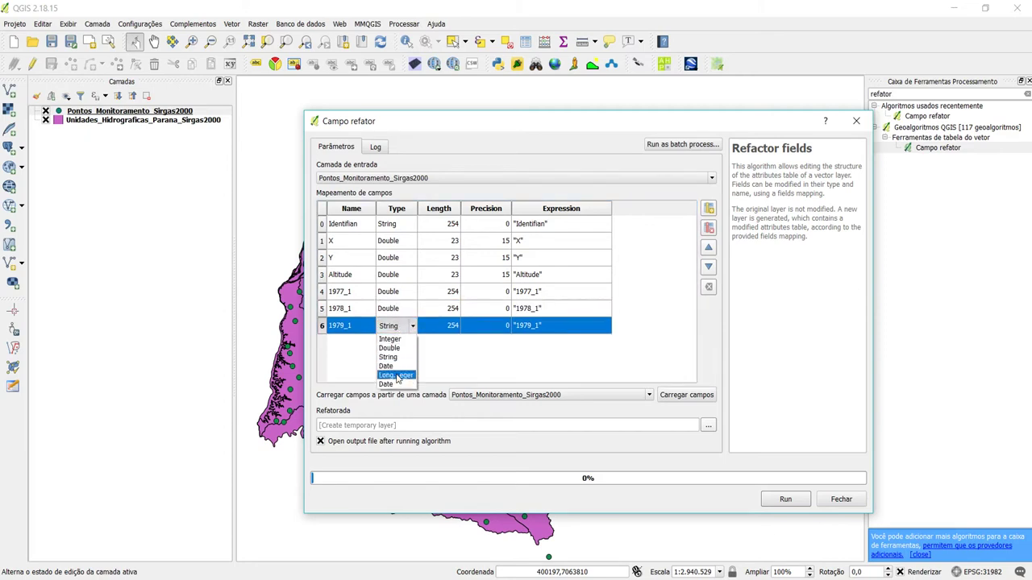
left_click(395, 348)
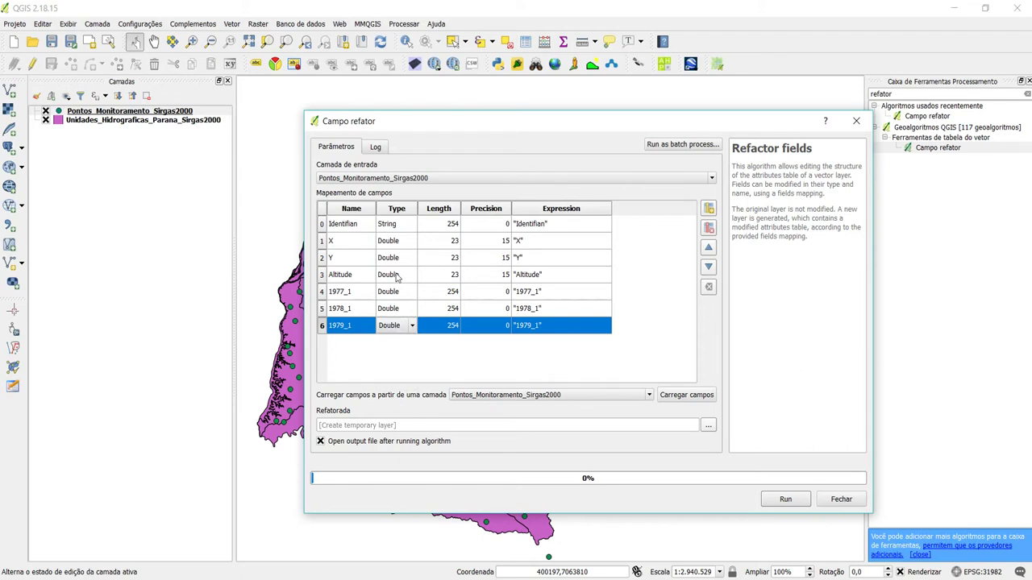
Switch to the arquivosqgis folder and open arquivo_teste.csv in Excel to check how many decimals the Altitude field needs.
left_click(499, 278)
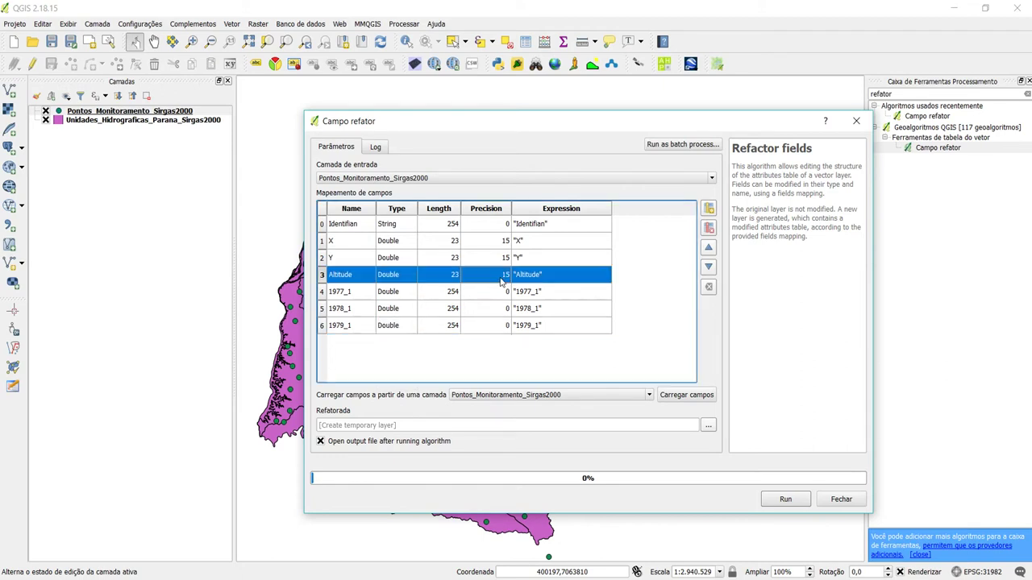
double_click(502, 278)
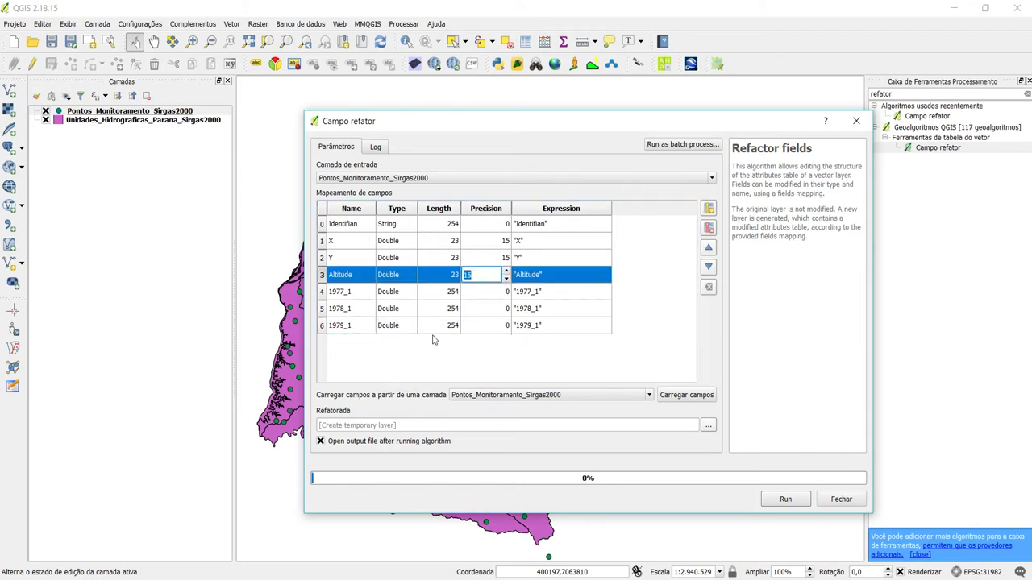
mouse_move(315, 578)
left_click(393, 513)
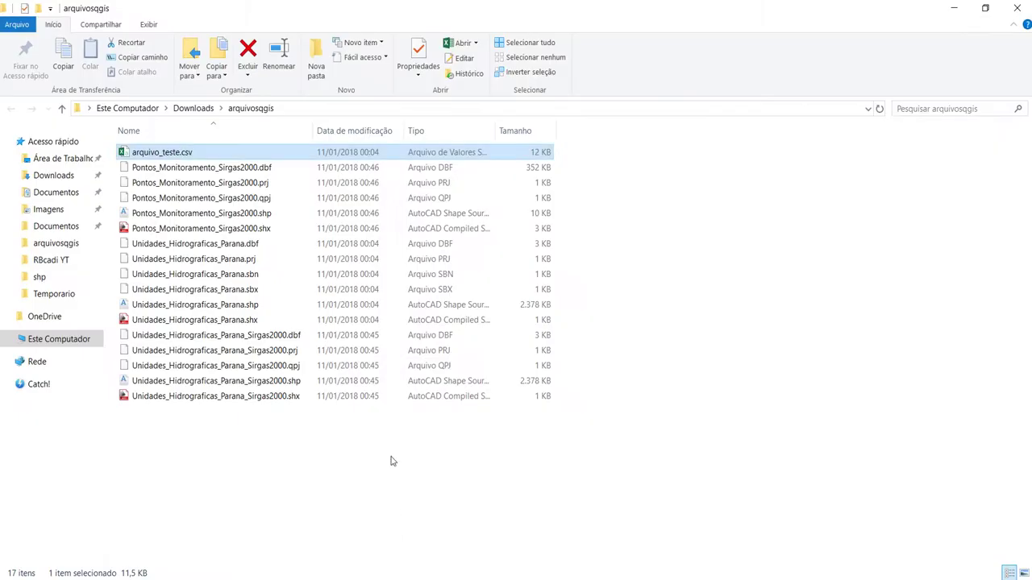
double_click(185, 157)
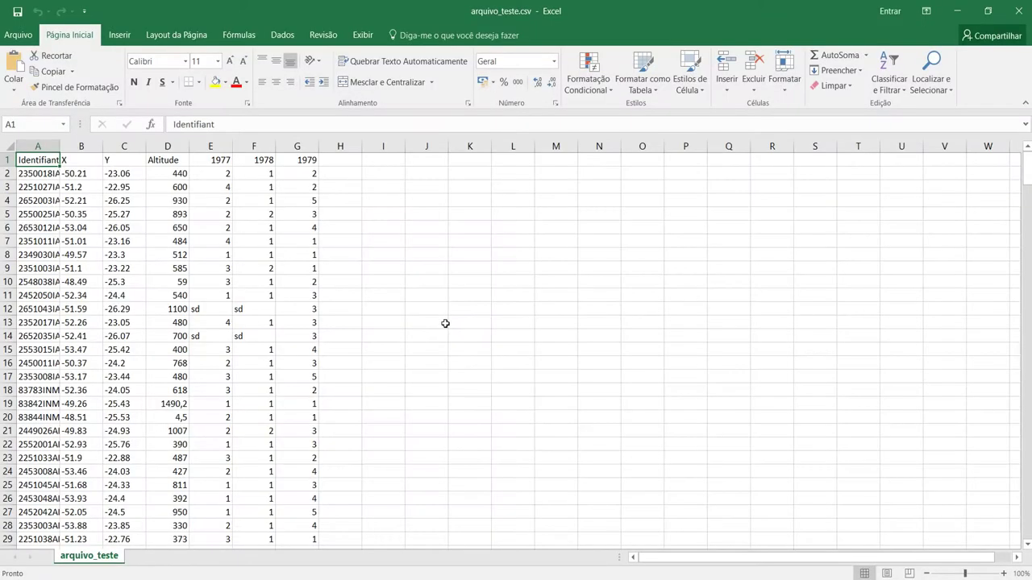
Show the values in E2:G11 with three decimal places, and bring them back to whole numbers.
left_click(297, 255)
left_click(269, 202)
left_click_drag(217, 172, 316, 296)
left_click(549, 86)
left_click(550, 86)
left_click(551, 87)
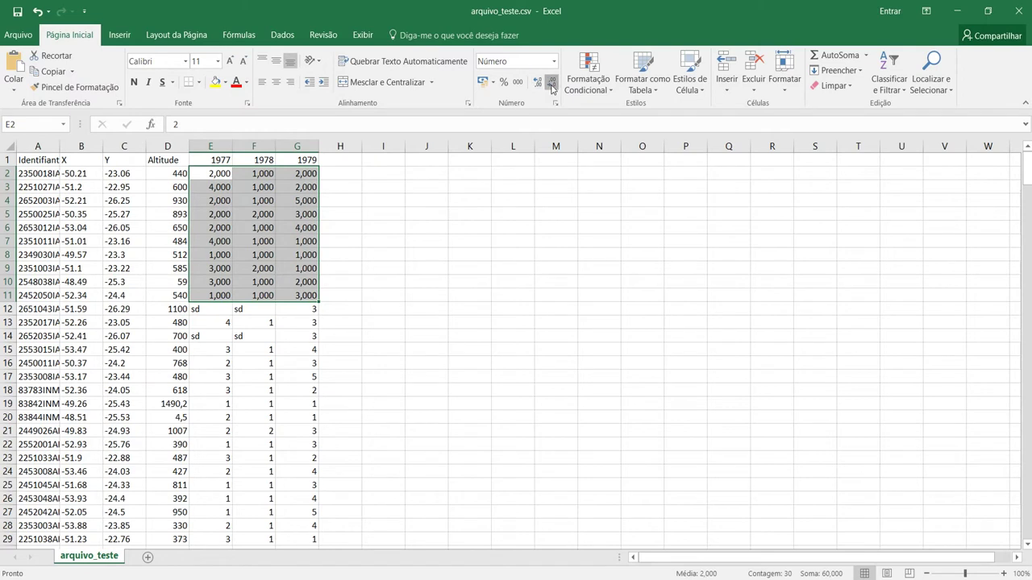
left_click(553, 88)
left_click(553, 89)
left_click(553, 88)
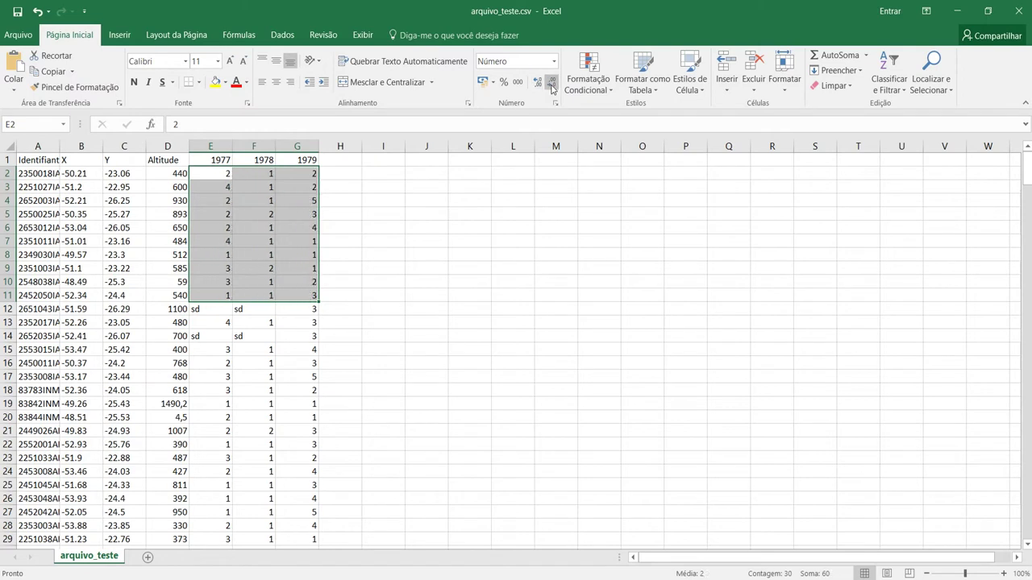
left_click(956, 11)
Switch back to QGIS and set the precision of the Altitude field to 0.
key("alt+Tab")
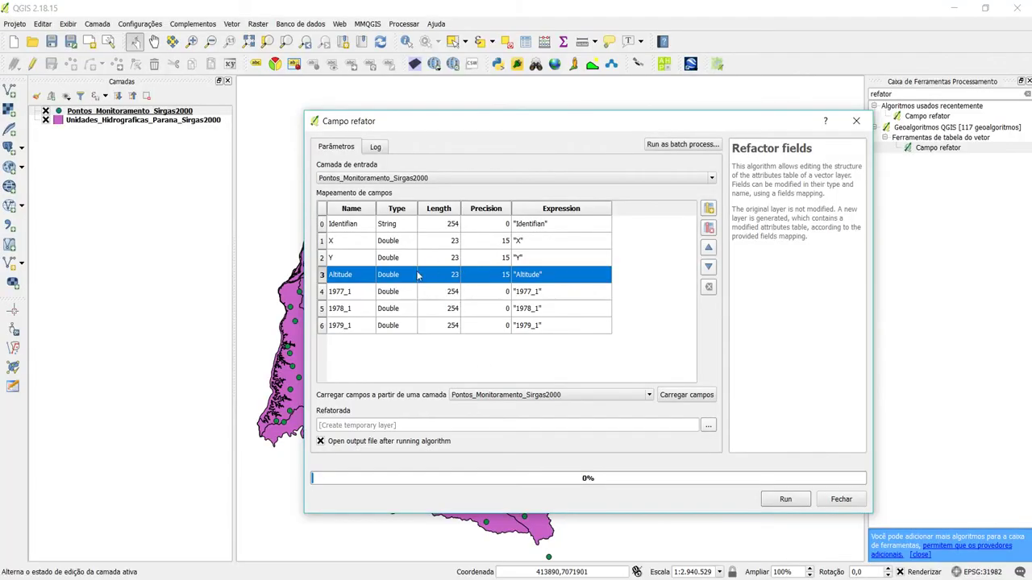
double_click(494, 275)
type("0")
key("Return")
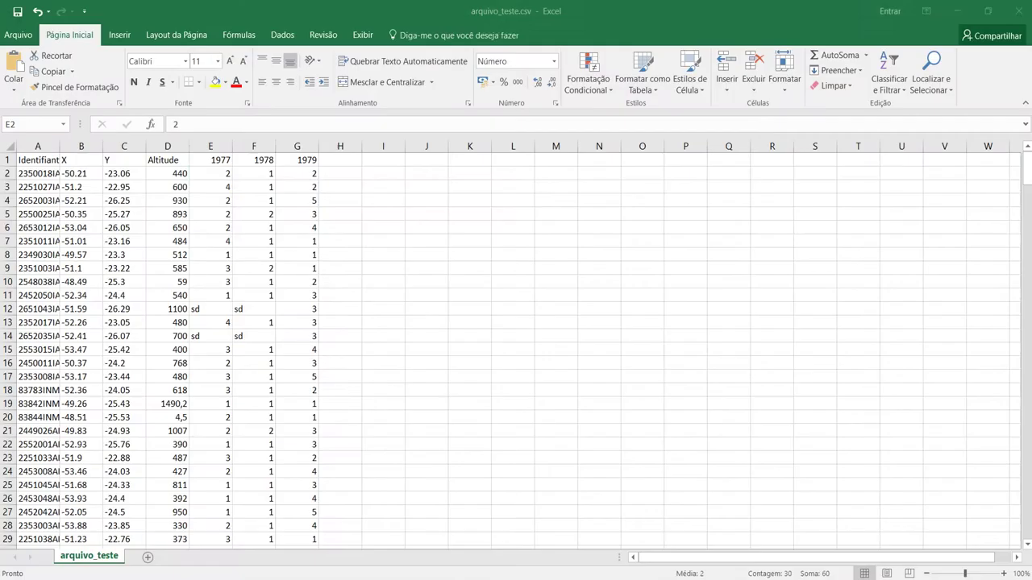
Compare the 1977 to 1979 values in the Excel sheet with the precision of the year fields in the QGIS field mapping.
left_click_drag(211, 160, 294, 283)
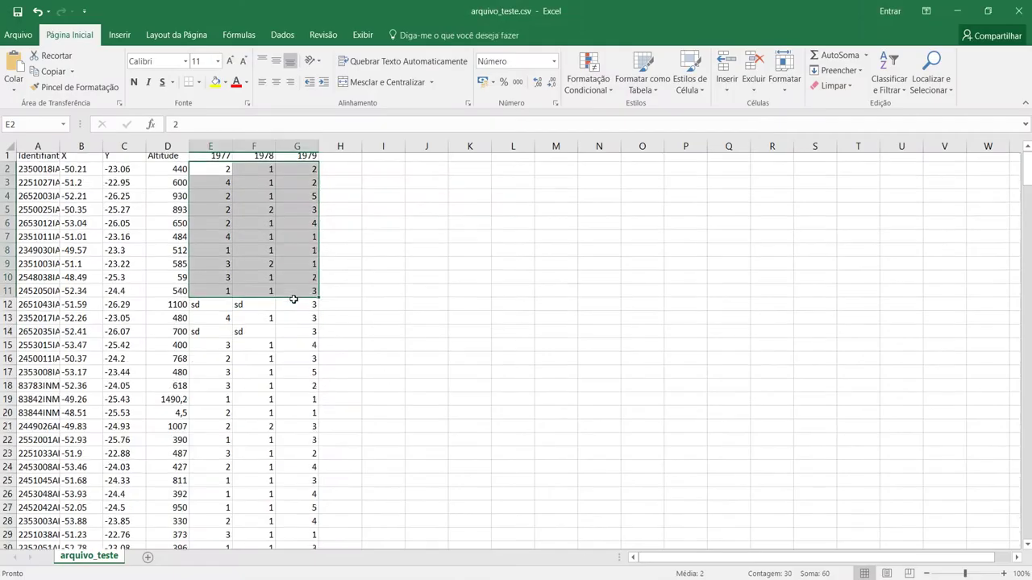
scroll(194, 261, "up", 1)
scroll(193, 260, "down", 6)
scroll(196, 266, "up", 6)
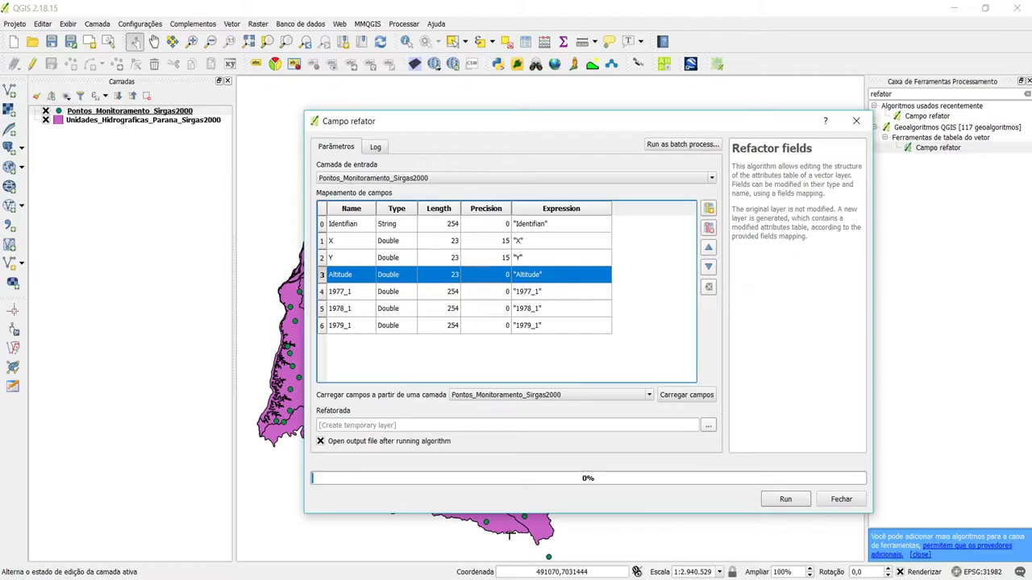
left_click(495, 295)
left_click(498, 311)
left_click(502, 328)
Switch to Excel and examine the decimals used in the Altitude column of arquivo_teste.csv.
double_click(488, 275)
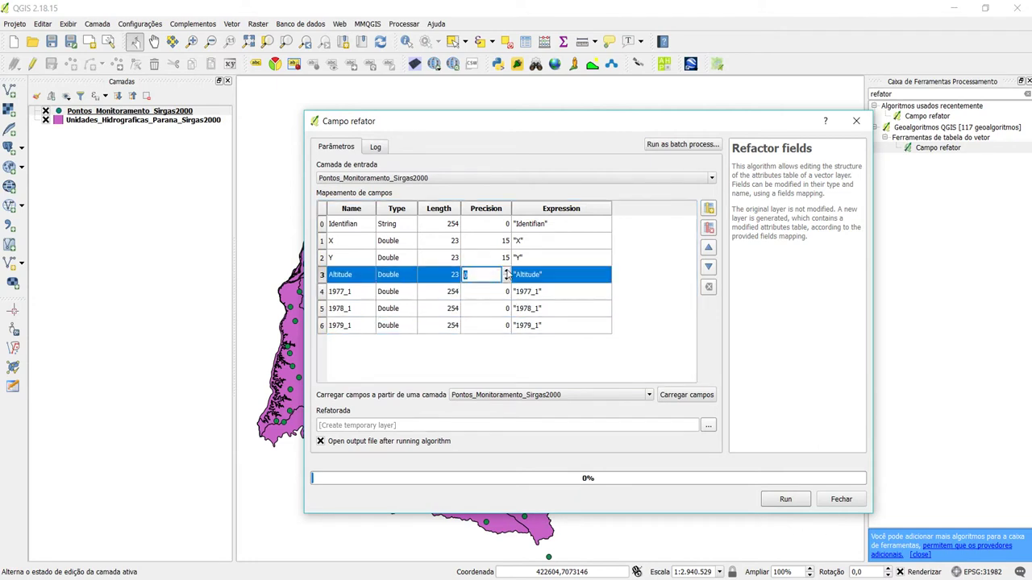
key("alt+Tab")
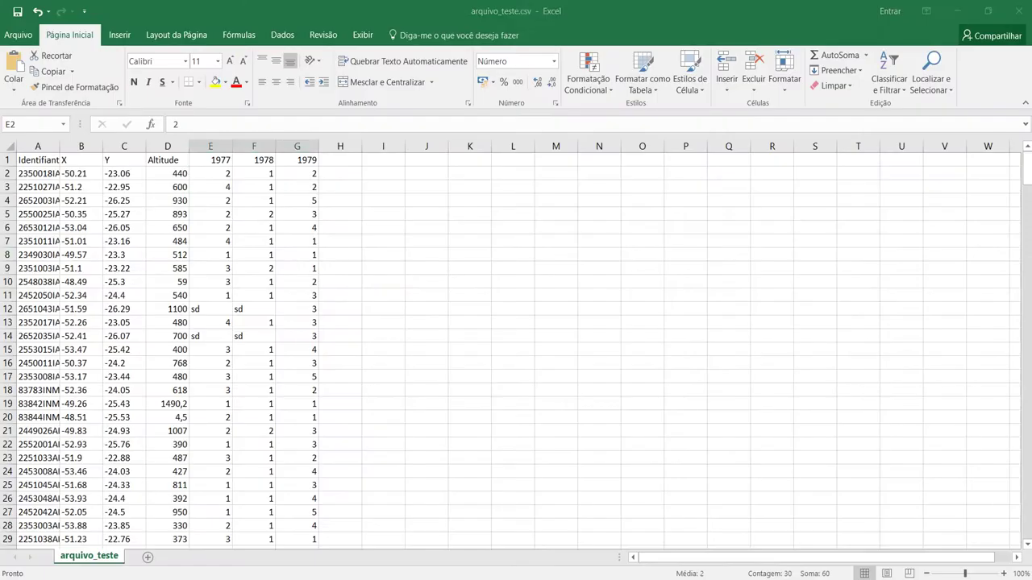
left_click(167, 321)
scroll(200, 409, "down", 1)
scroll(194, 452, "down", 4)
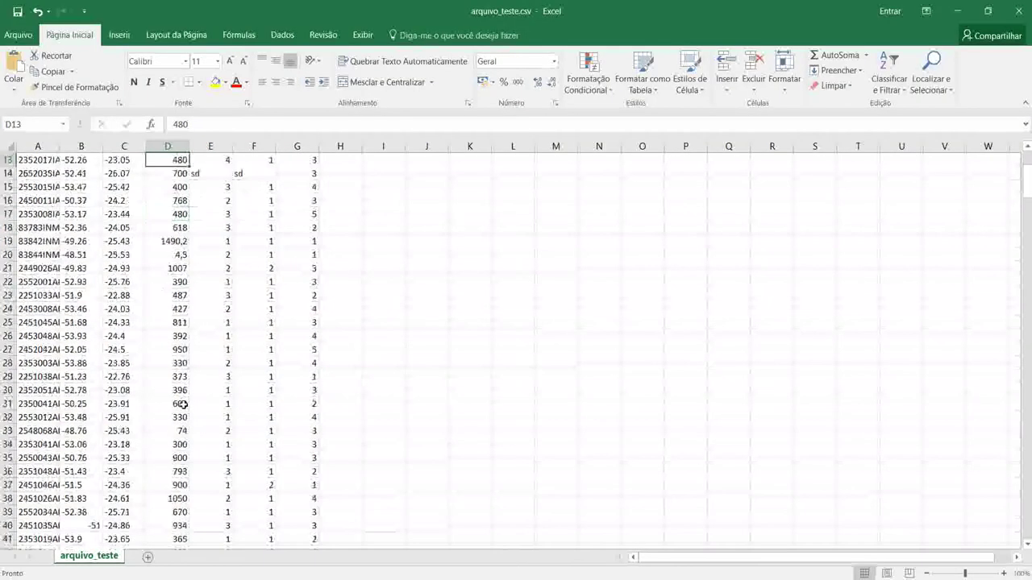
scroll(186, 482, "down", 2)
scroll(182, 403, "up", 5)
scroll(175, 309, "up", 1)
scroll(177, 352, "down", 1)
Back in QGIS, set the Altitude precision to 2 and run Campo refator with a temporary output layer.
key("alt+Tab")
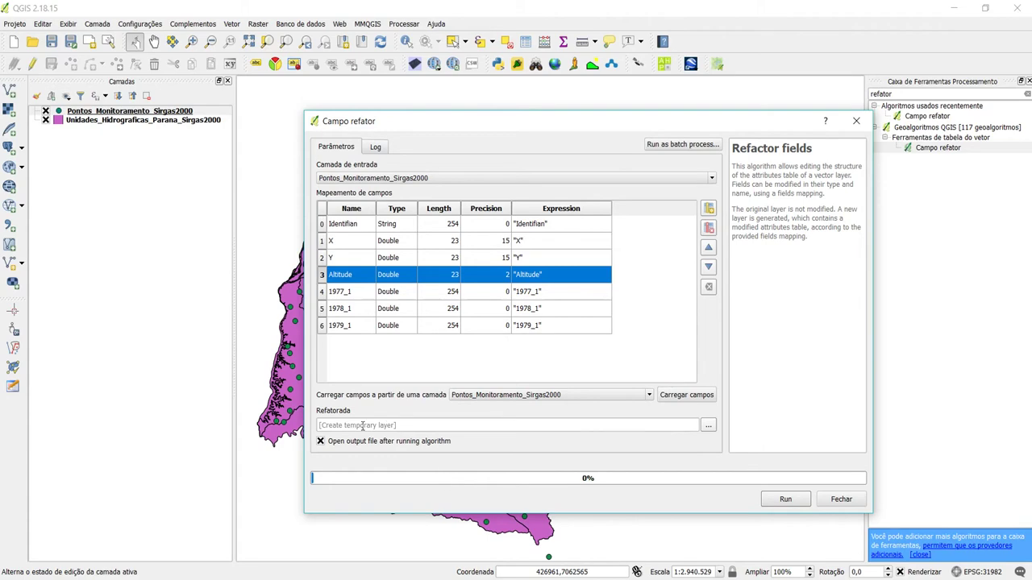
left_click(768, 497)
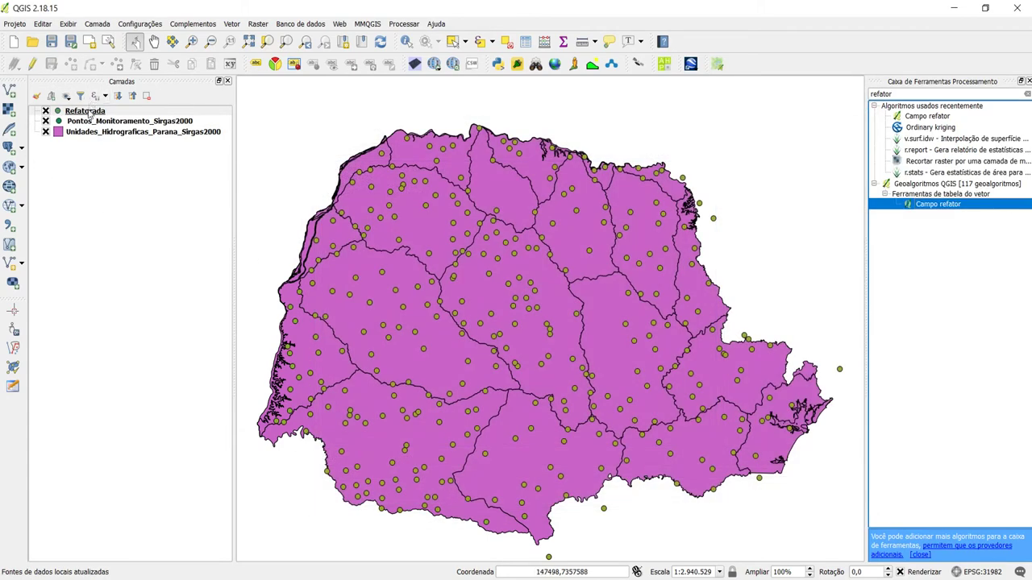
Examine the converted numeric fields in the attribute table of the Refatorada layer and close it.
left_click(48, 114)
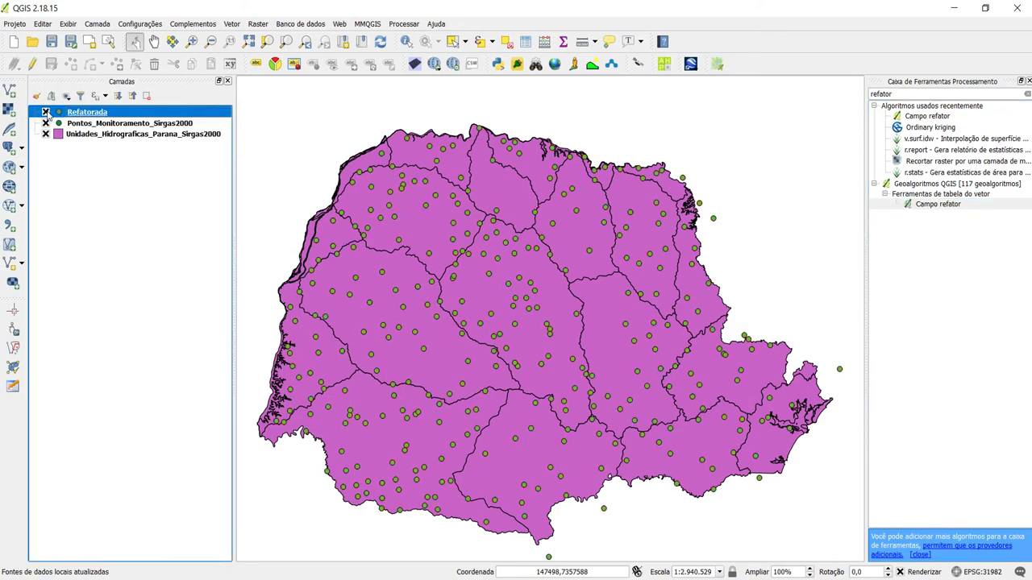
right_click(79, 115)
left_click(133, 238)
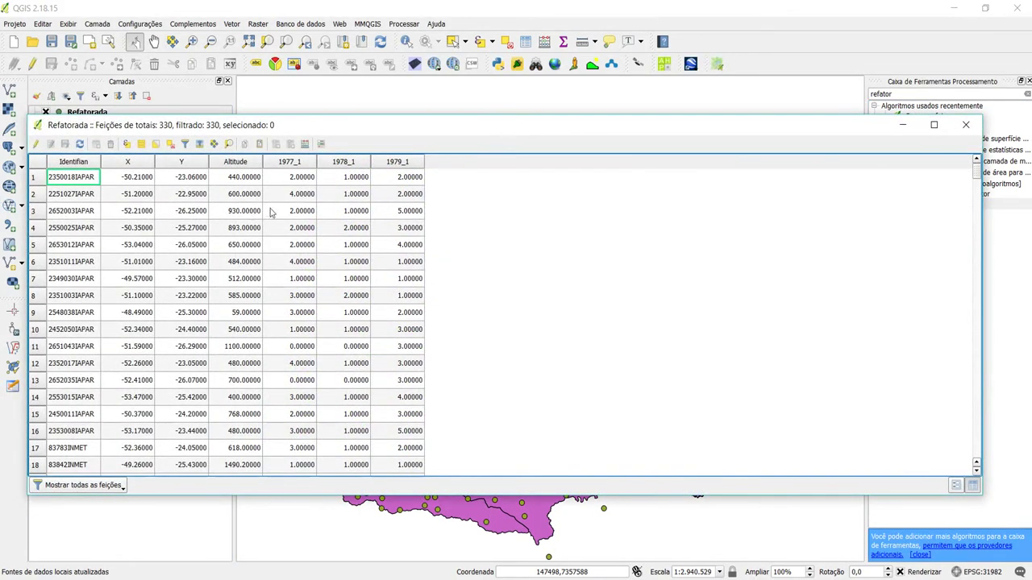
scroll(273, 215, "down", 1)
scroll(273, 215, "up", 1)
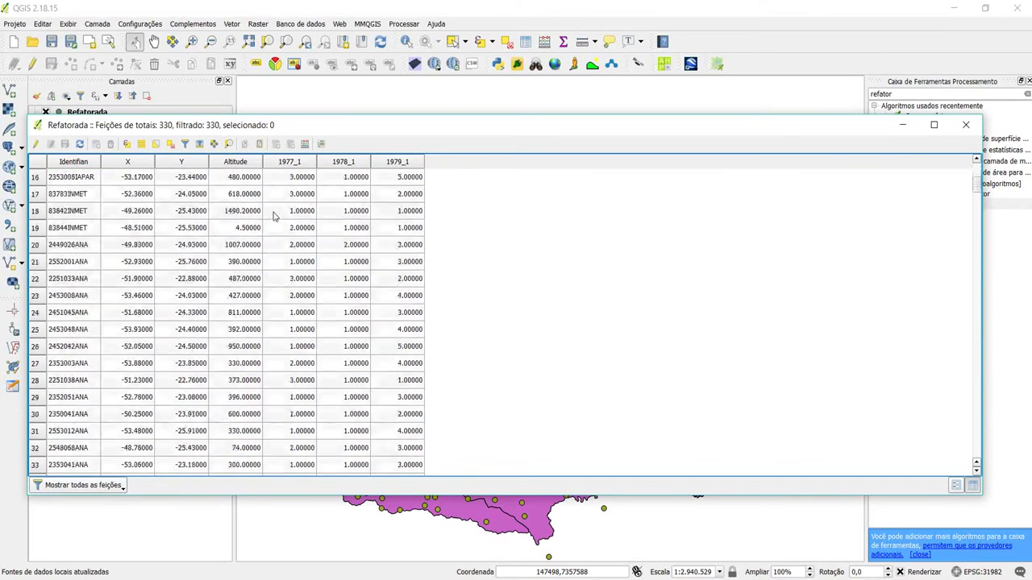
left_click(361, 179)
scroll(364, 198, "down", 20)
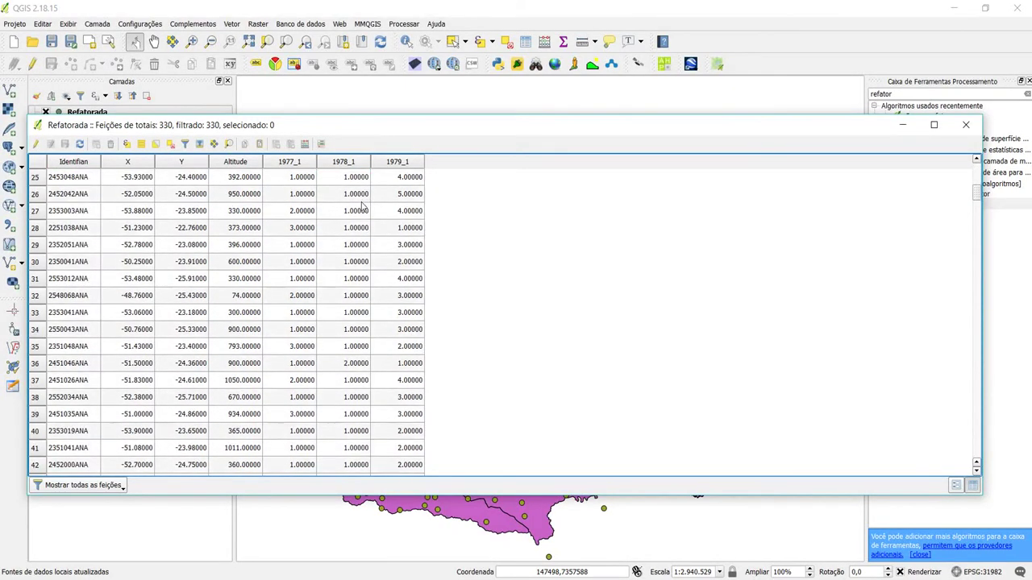
scroll(352, 263, "down", 5)
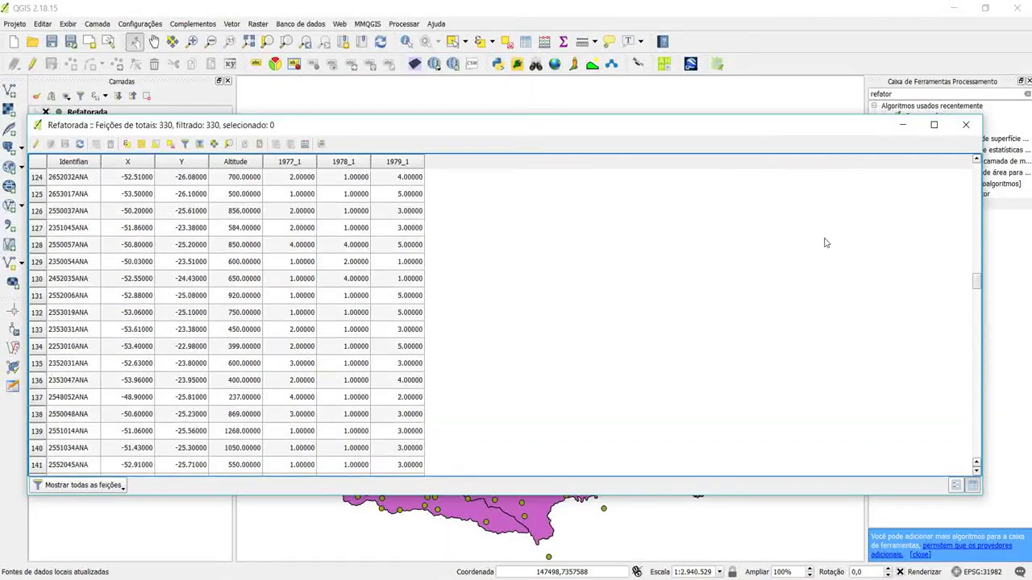
left_click(966, 124)
Remove the original Pontos_Monitoramento_Sirgas2000 layer from the project.
right_click(109, 125)
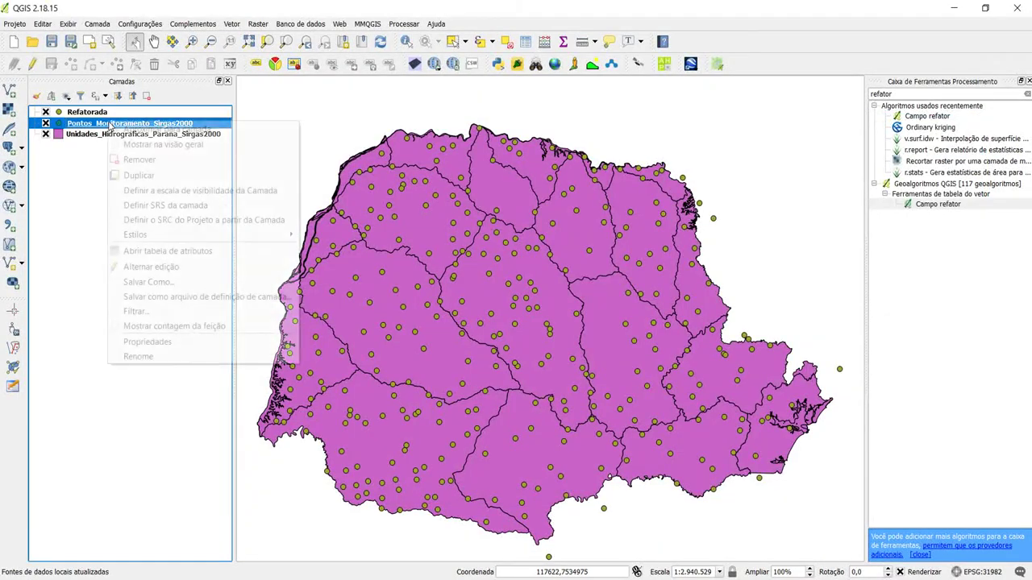
left_click(139, 159)
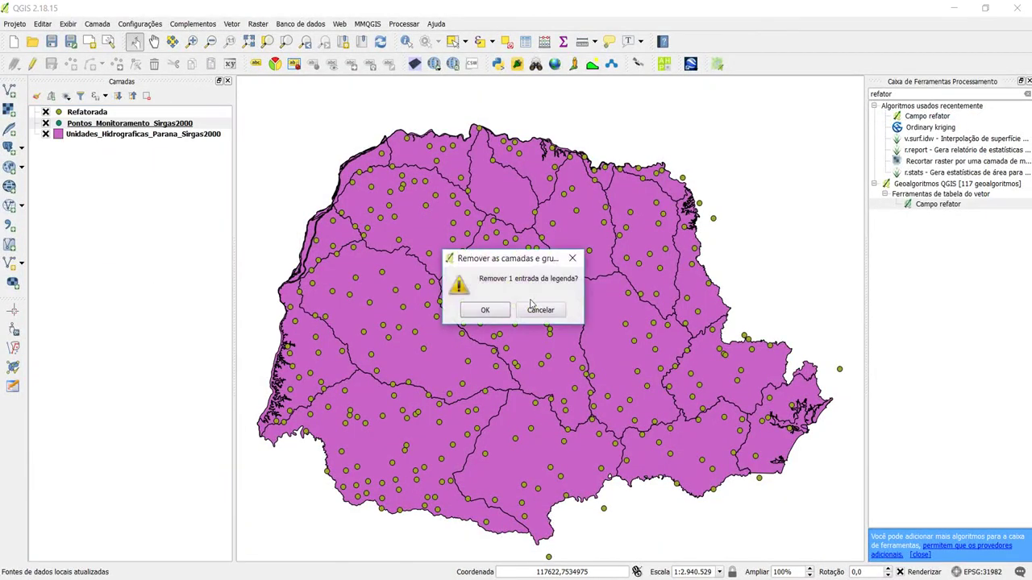
left_click(486, 309)
Save the Refatorada layer as a shapefile in SIRGAS 2000 / UTM zone 22S, overwriting Pontos_Monitoramento_Sirgas2000.shp in the arquivosqgis folder.
right_click(107, 112)
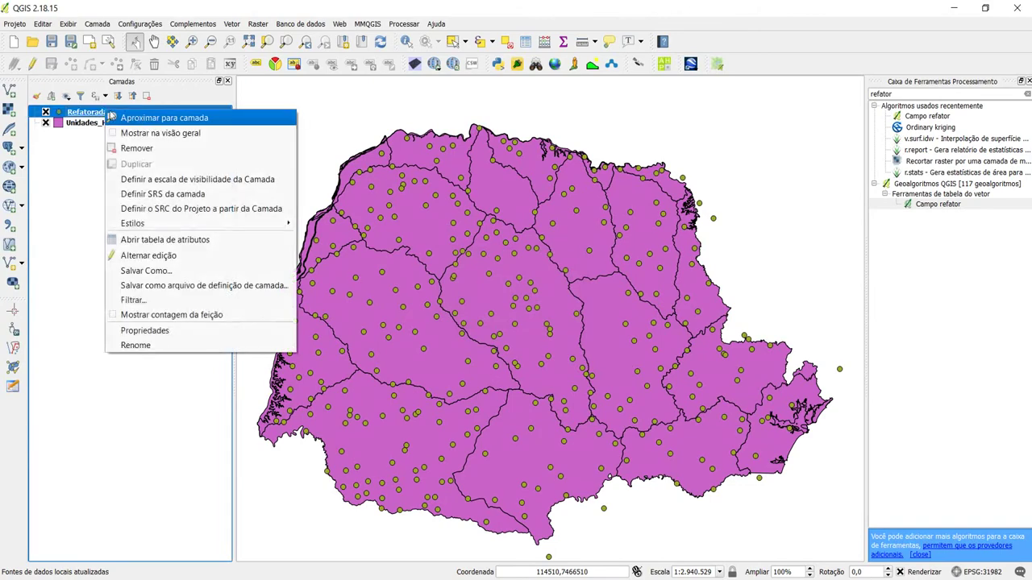
left_click(170, 271)
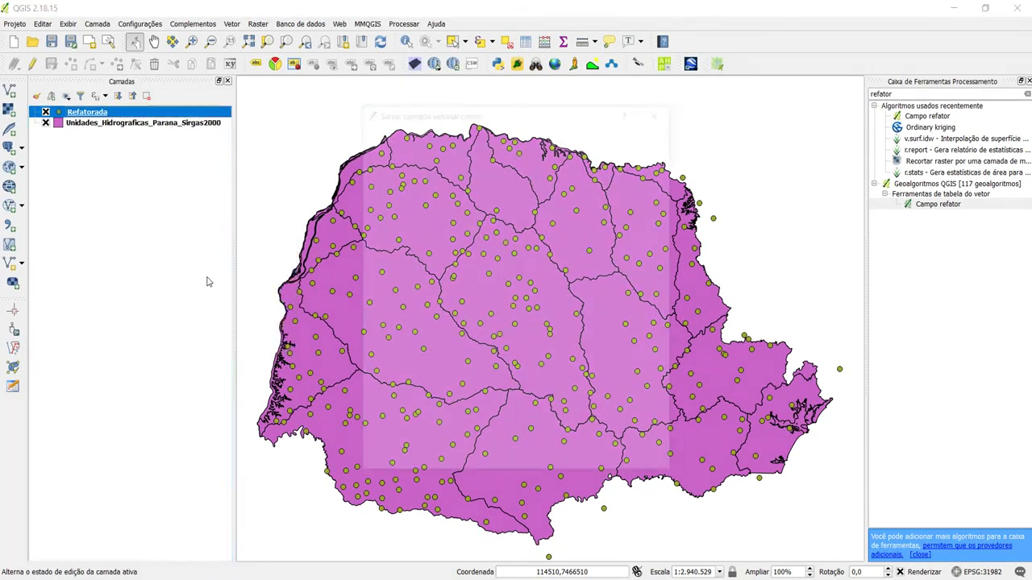
left_click(637, 156)
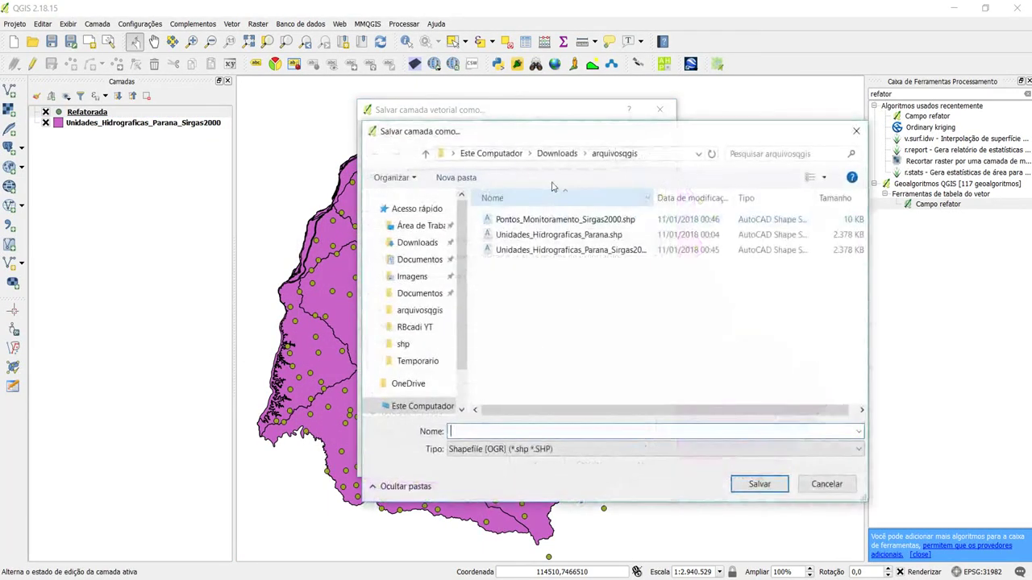
double_click(587, 226)
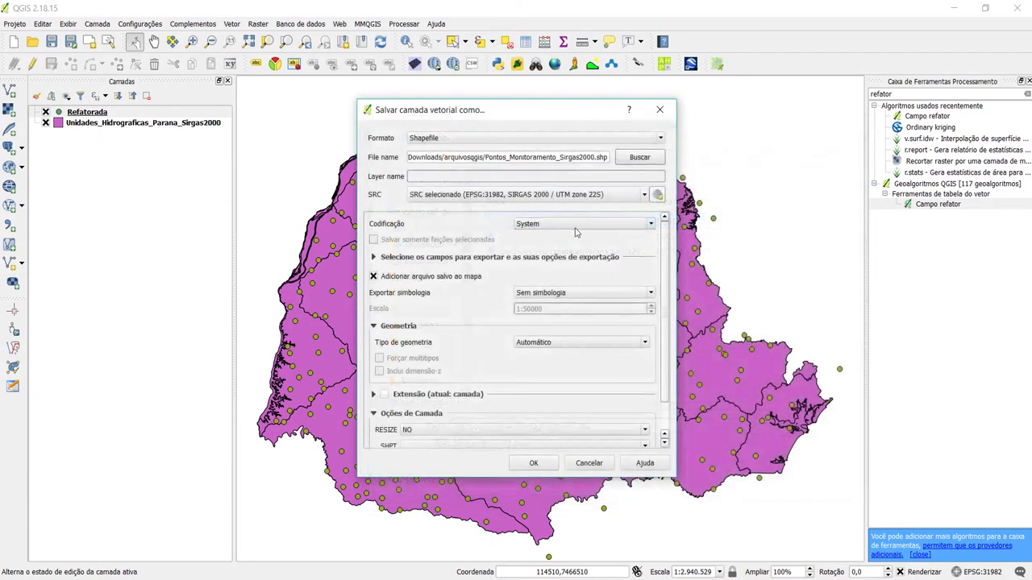
left_click(533, 463)
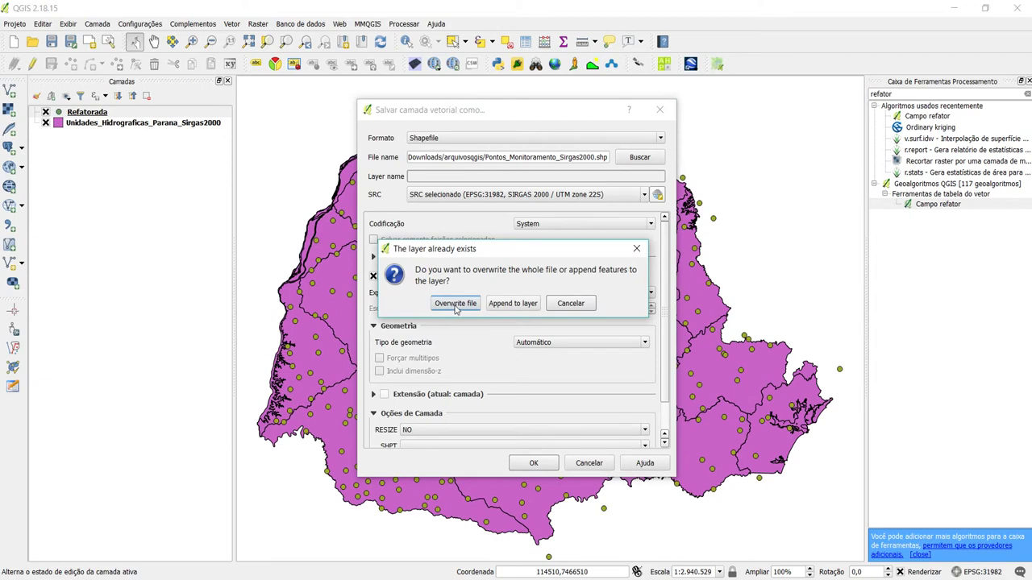
left_click(455, 304)
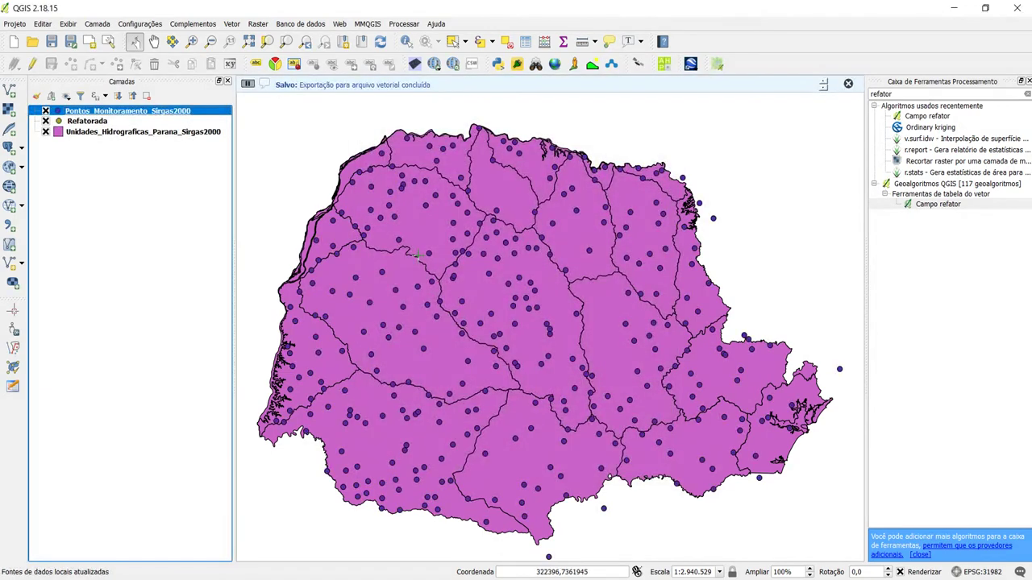
Compare the attribute table of the saved Pontos_Monitoramento_Sirgas2000 layer with the 1977 and 1978 columns of arquivo_teste.csv in Excel.
right_click(87, 111)
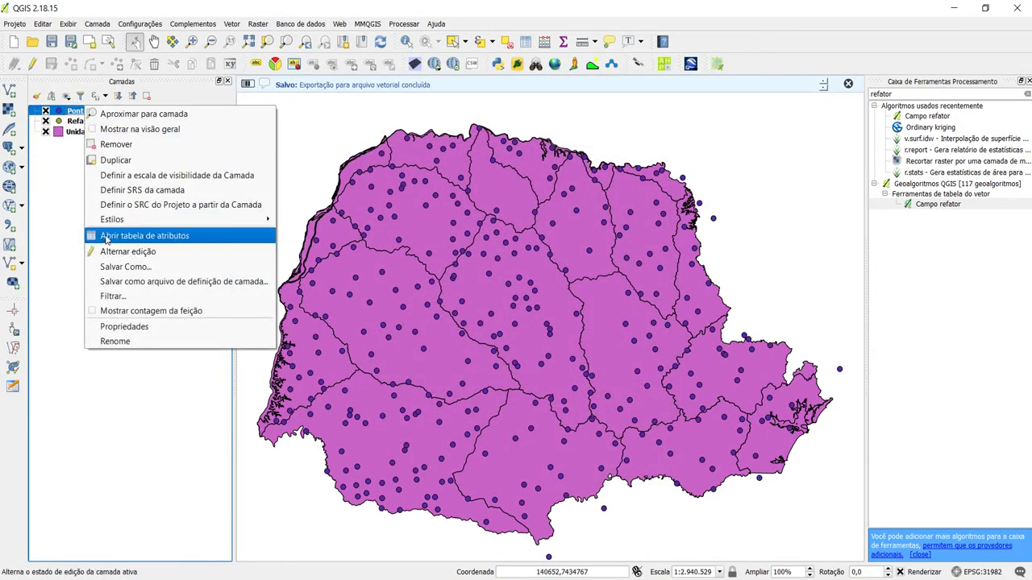
left_click(137, 233)
scroll(367, 258, "down", 20)
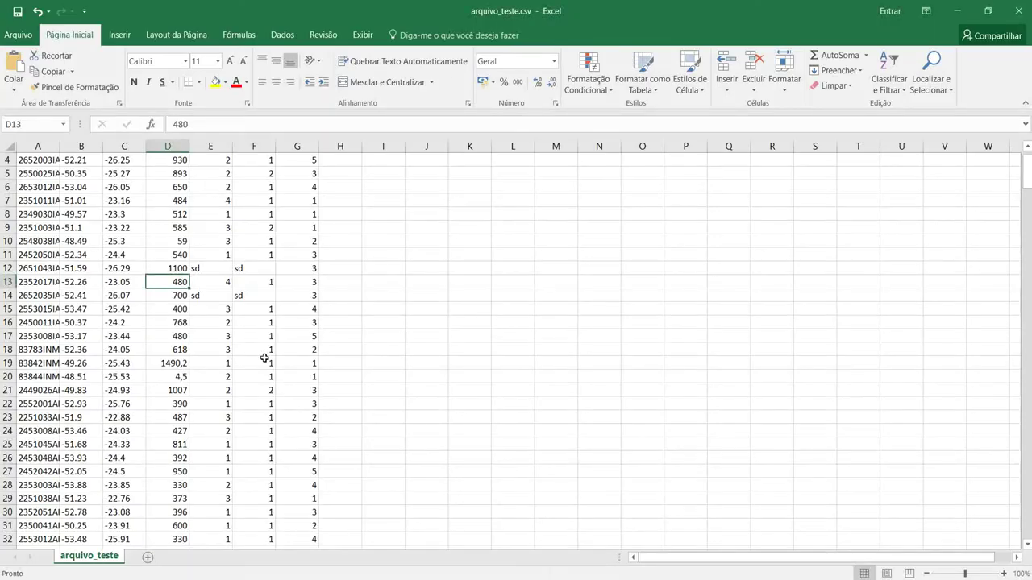
left_click(256, 333)
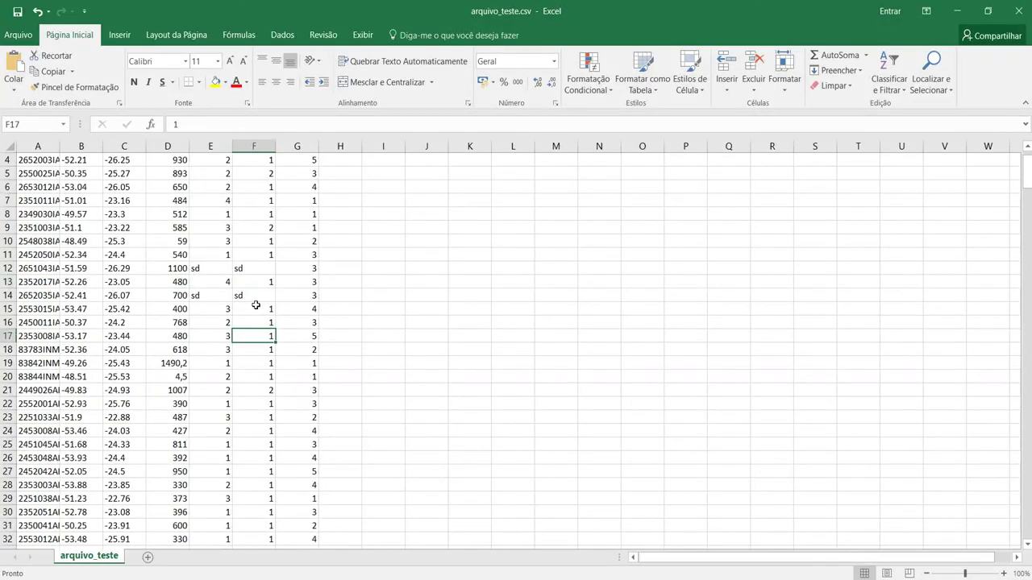
scroll(251, 299, "up", 1)
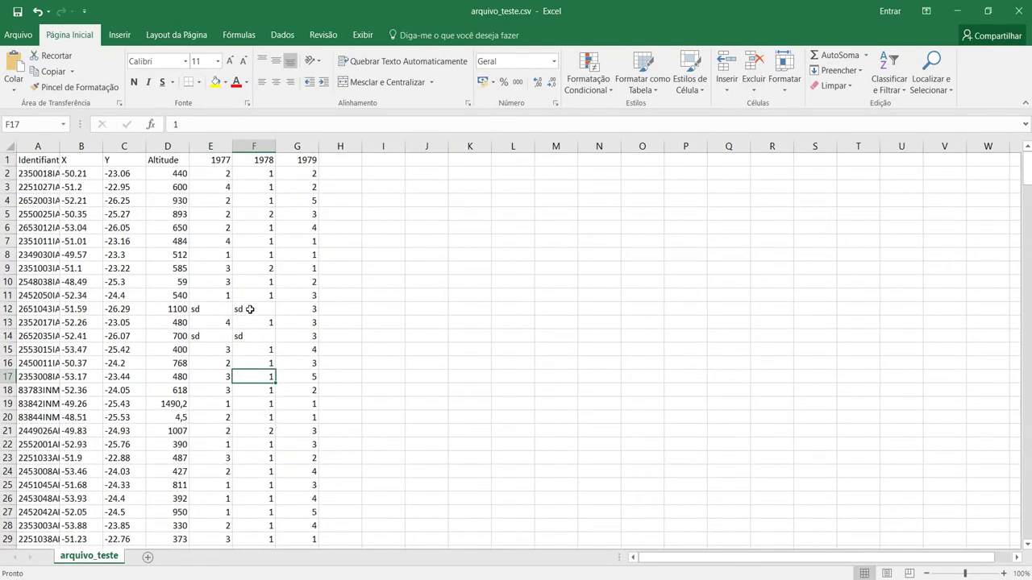